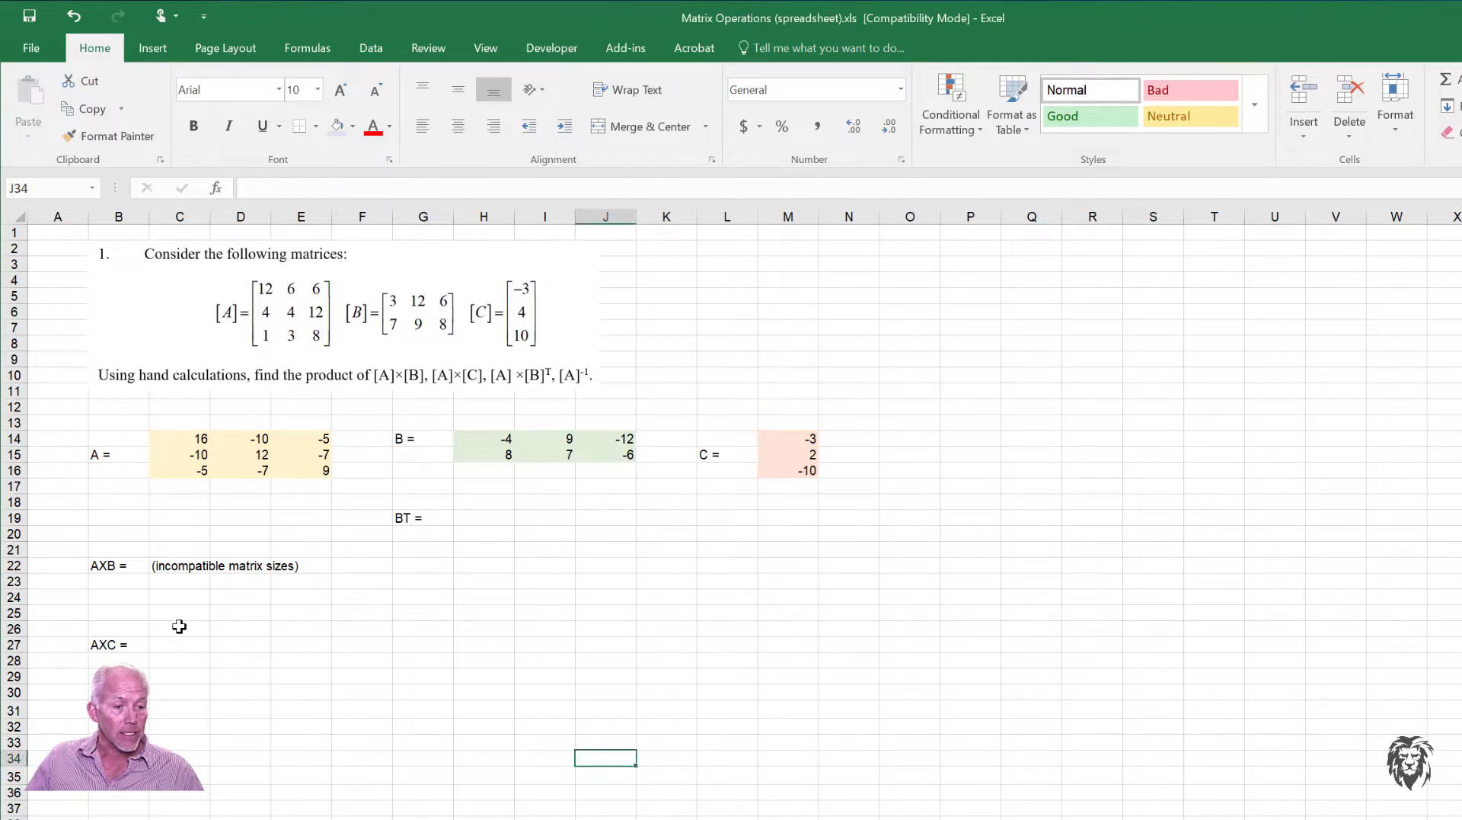
Compute A×C with an MMULT array formula over A and column C, giving -18, 124, -89
left_click_drag(180, 627, 182, 662)
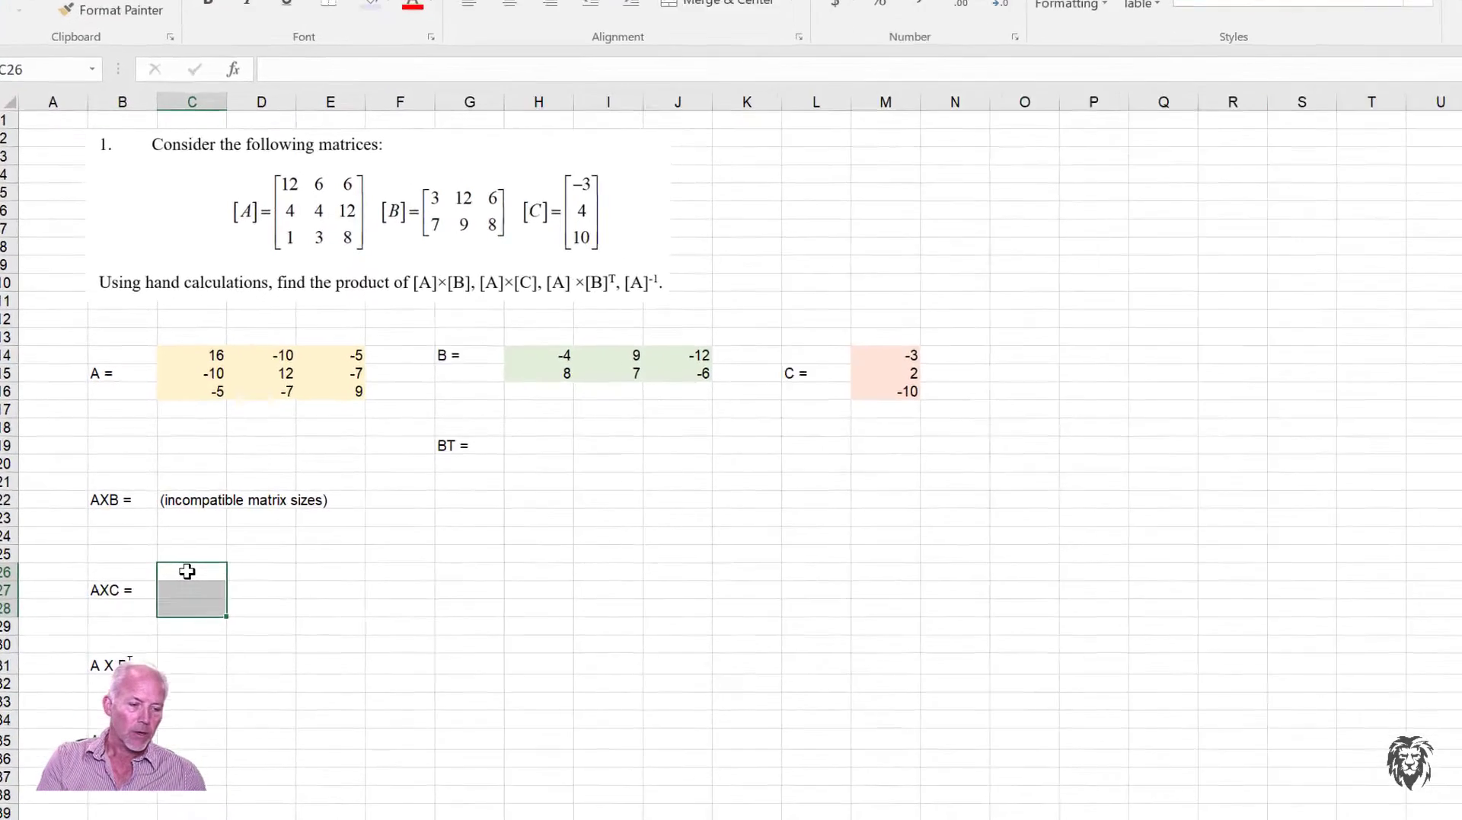
type("=m")
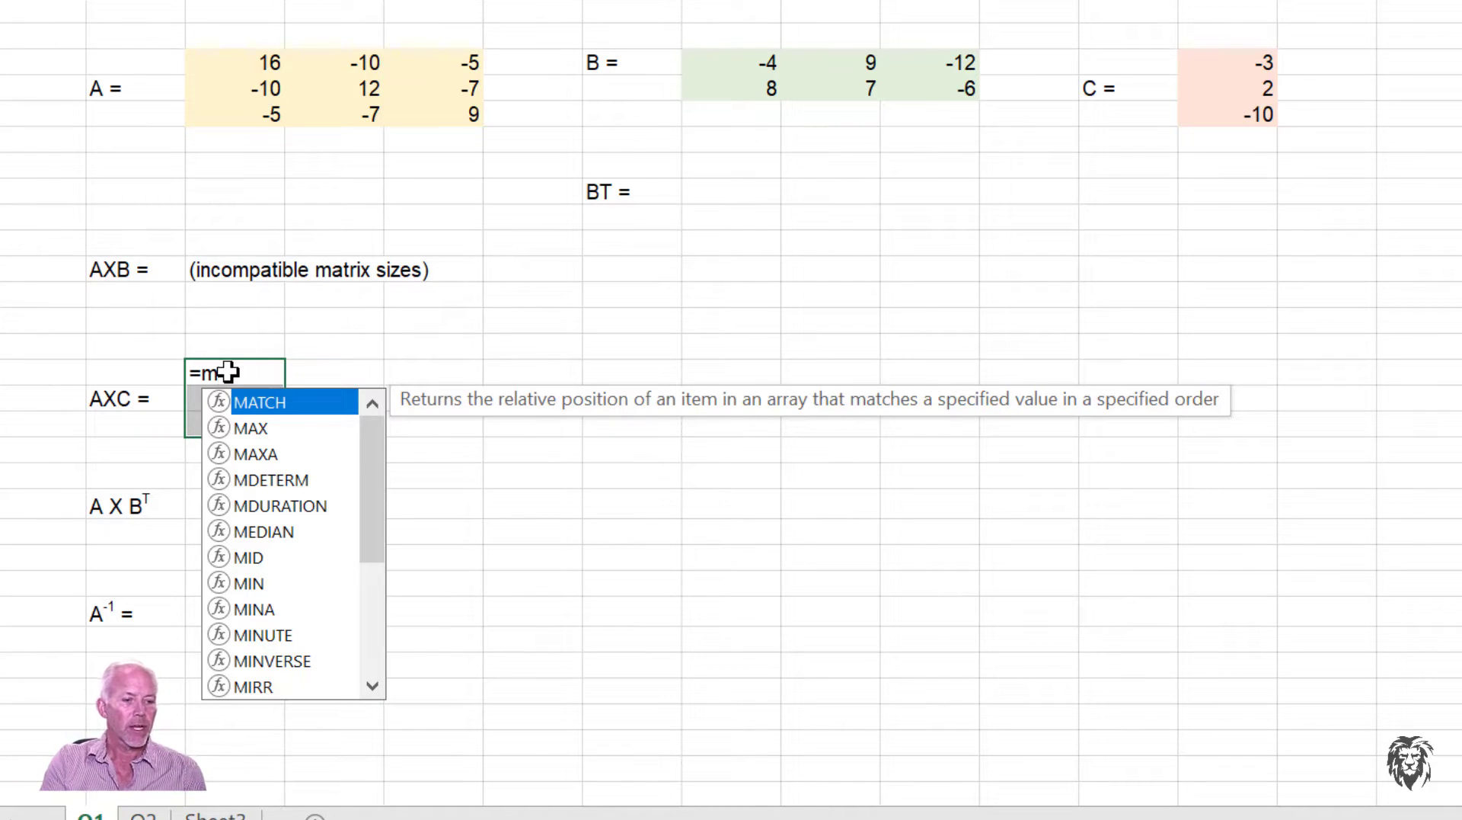
type("m")
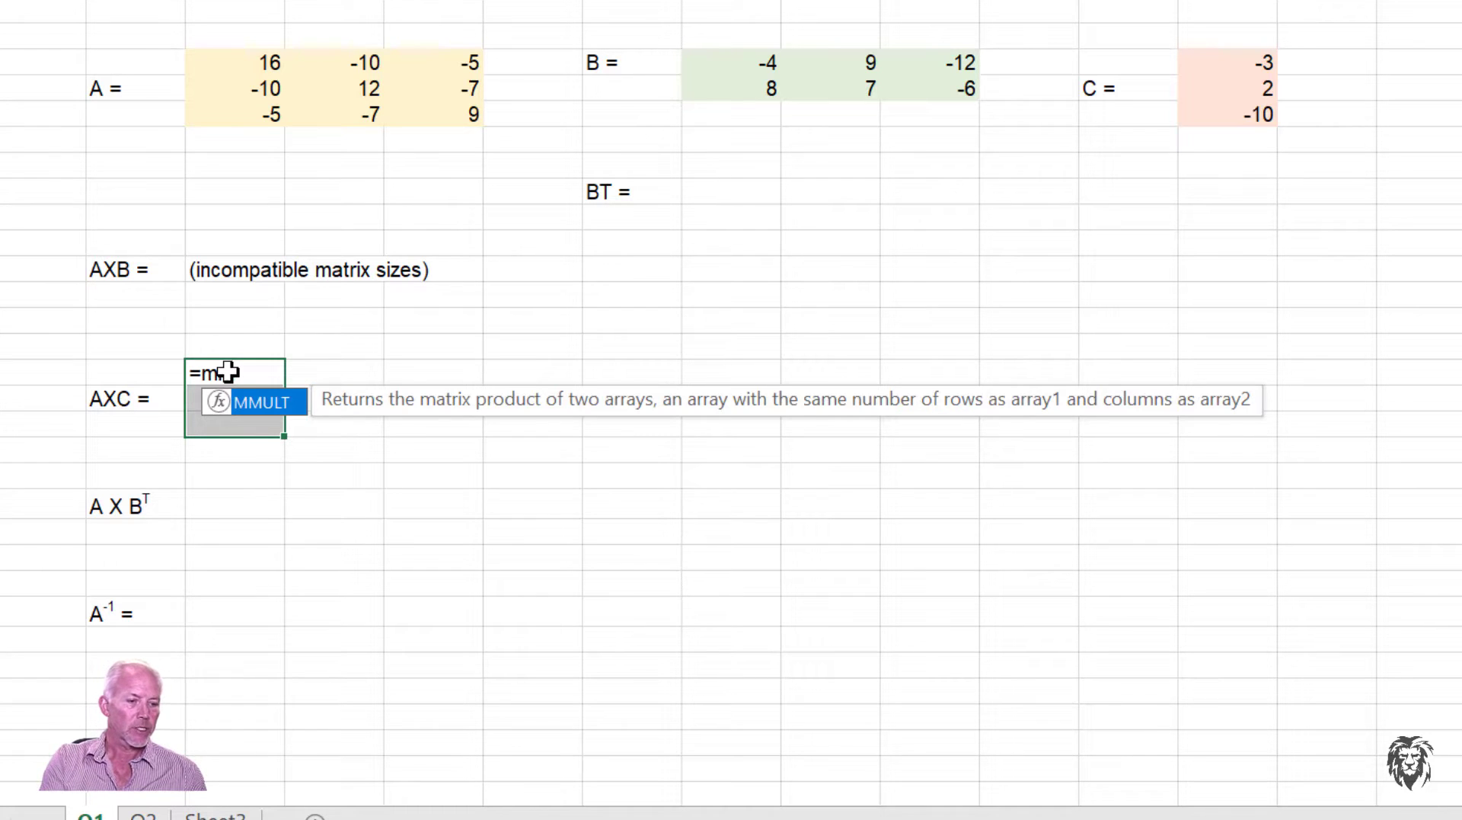
type("ult(")
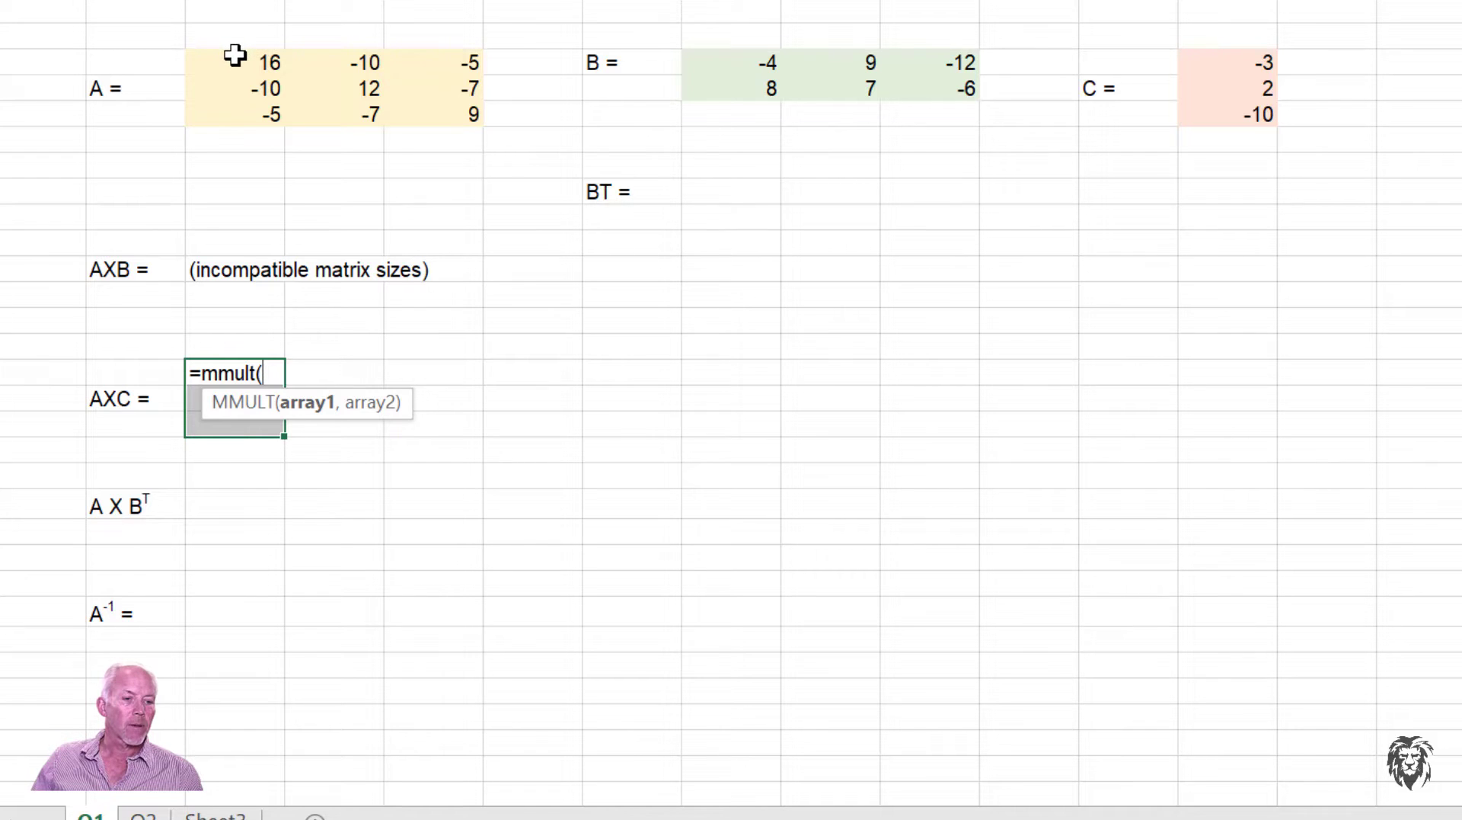
left_click_drag(235, 61, 450, 112)
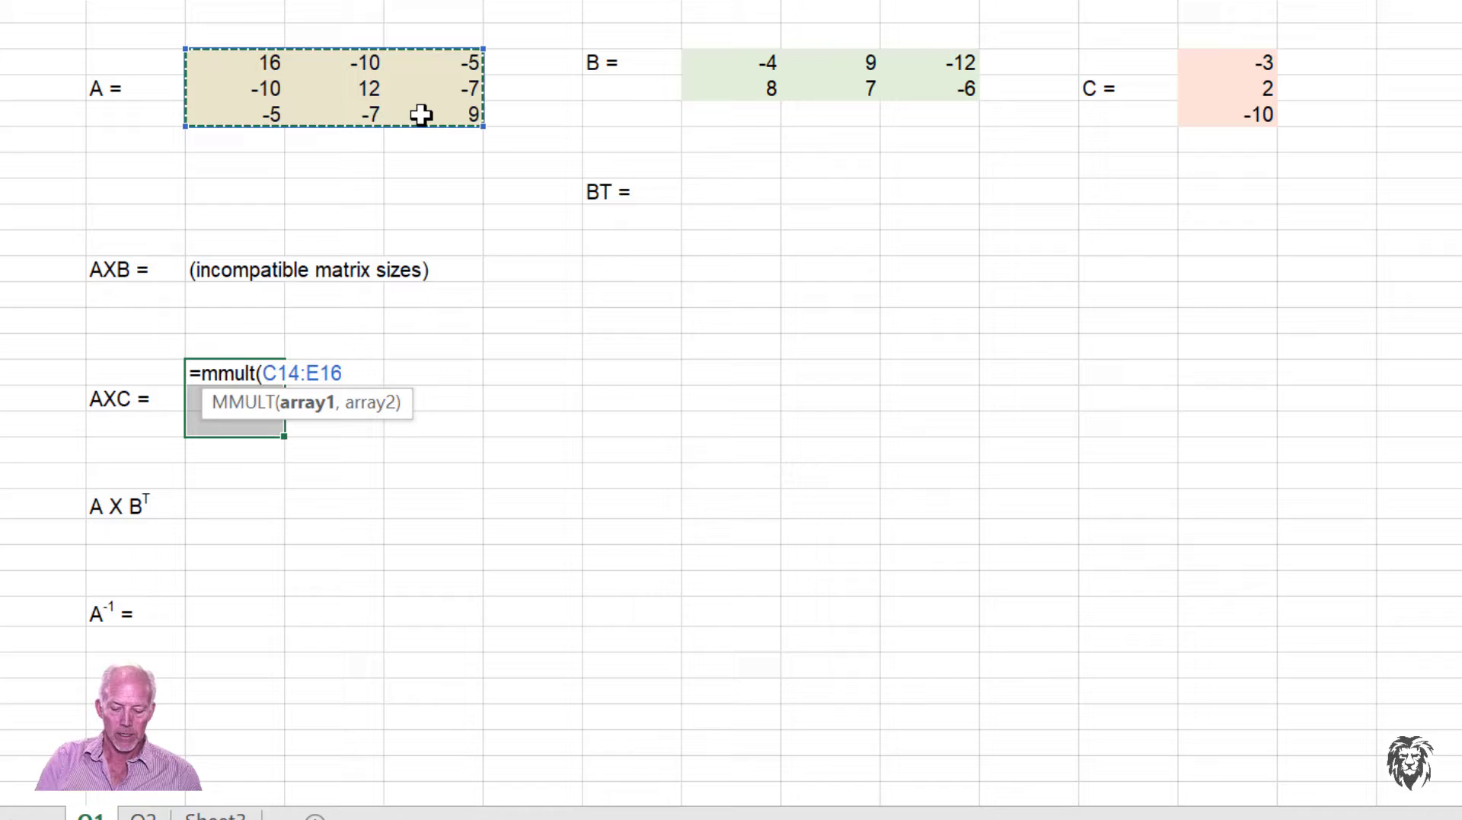
type(",")
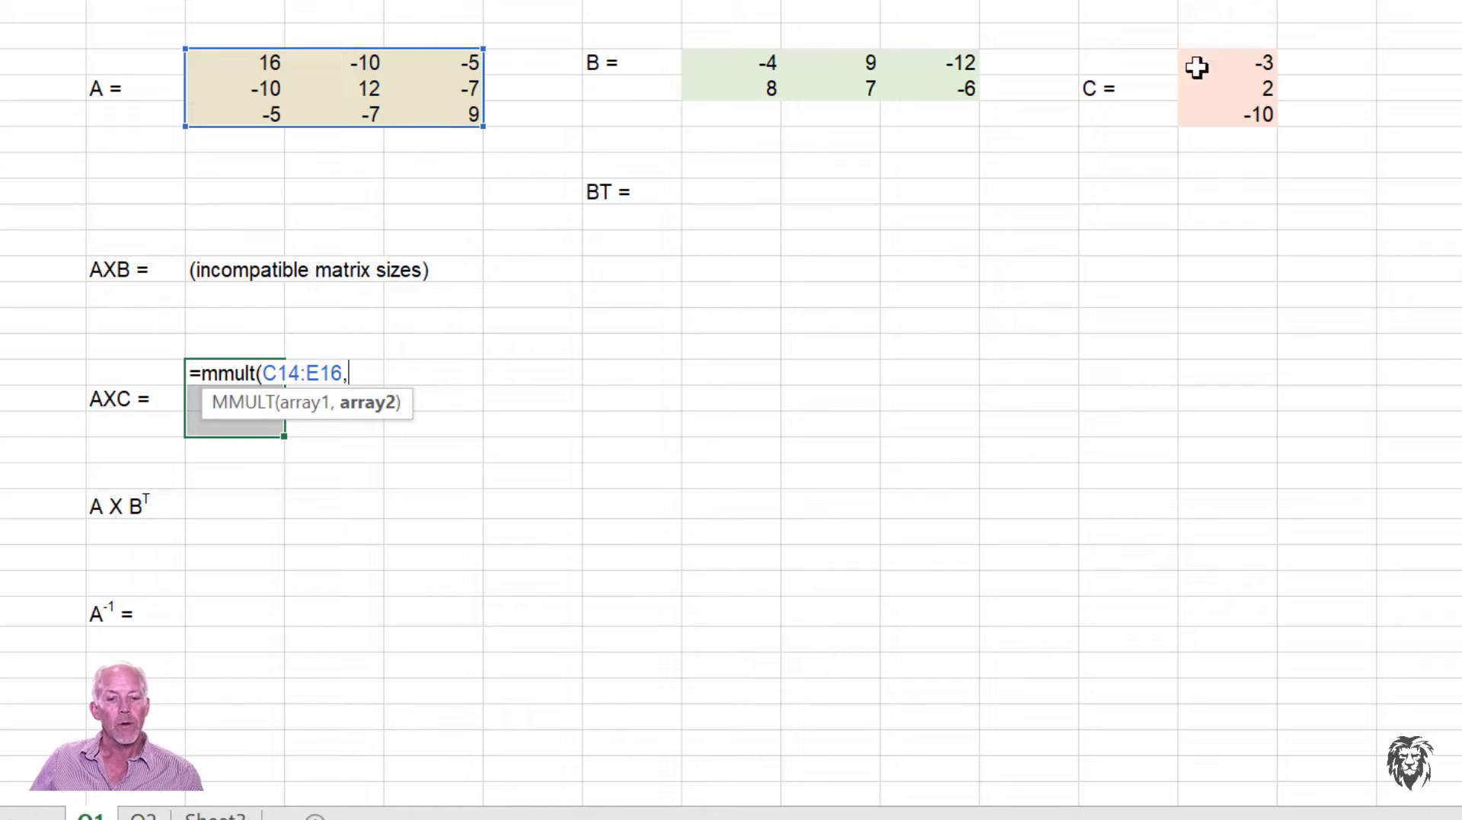
left_click(1213, 63)
left_click_drag(1213, 62, 1210, 106)
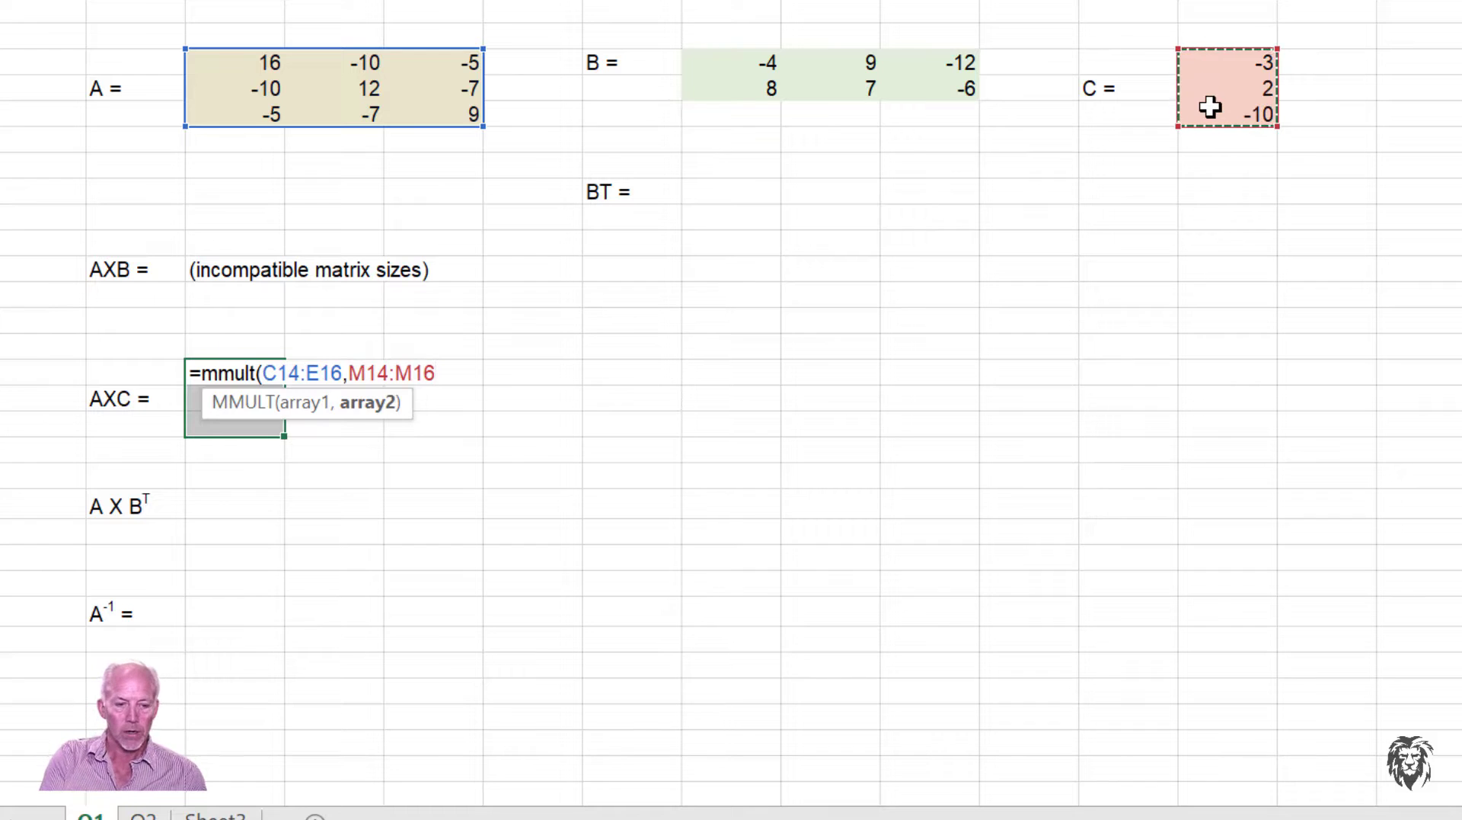
type(")")
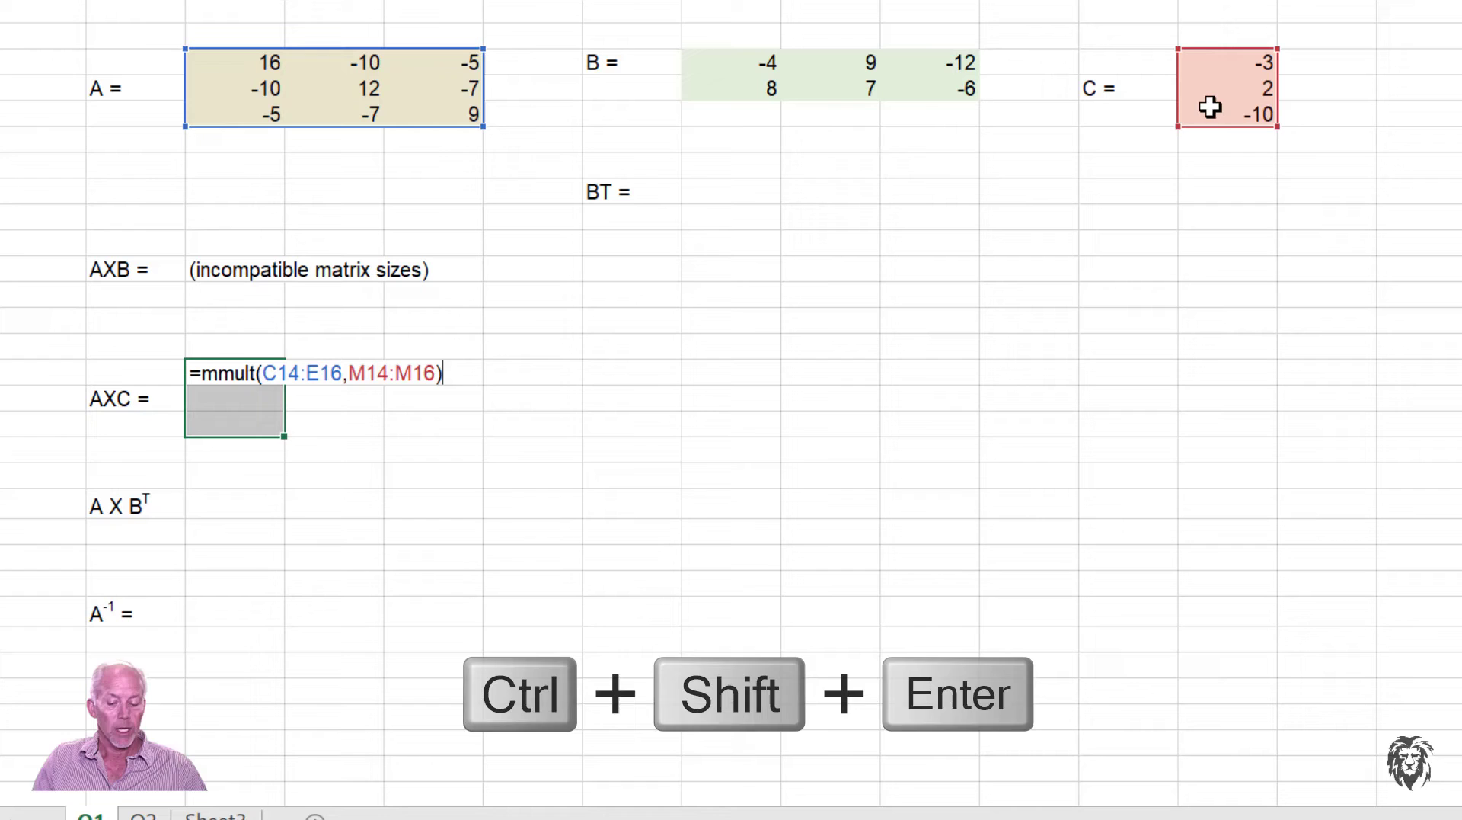
key("ctrl+shift+Return")
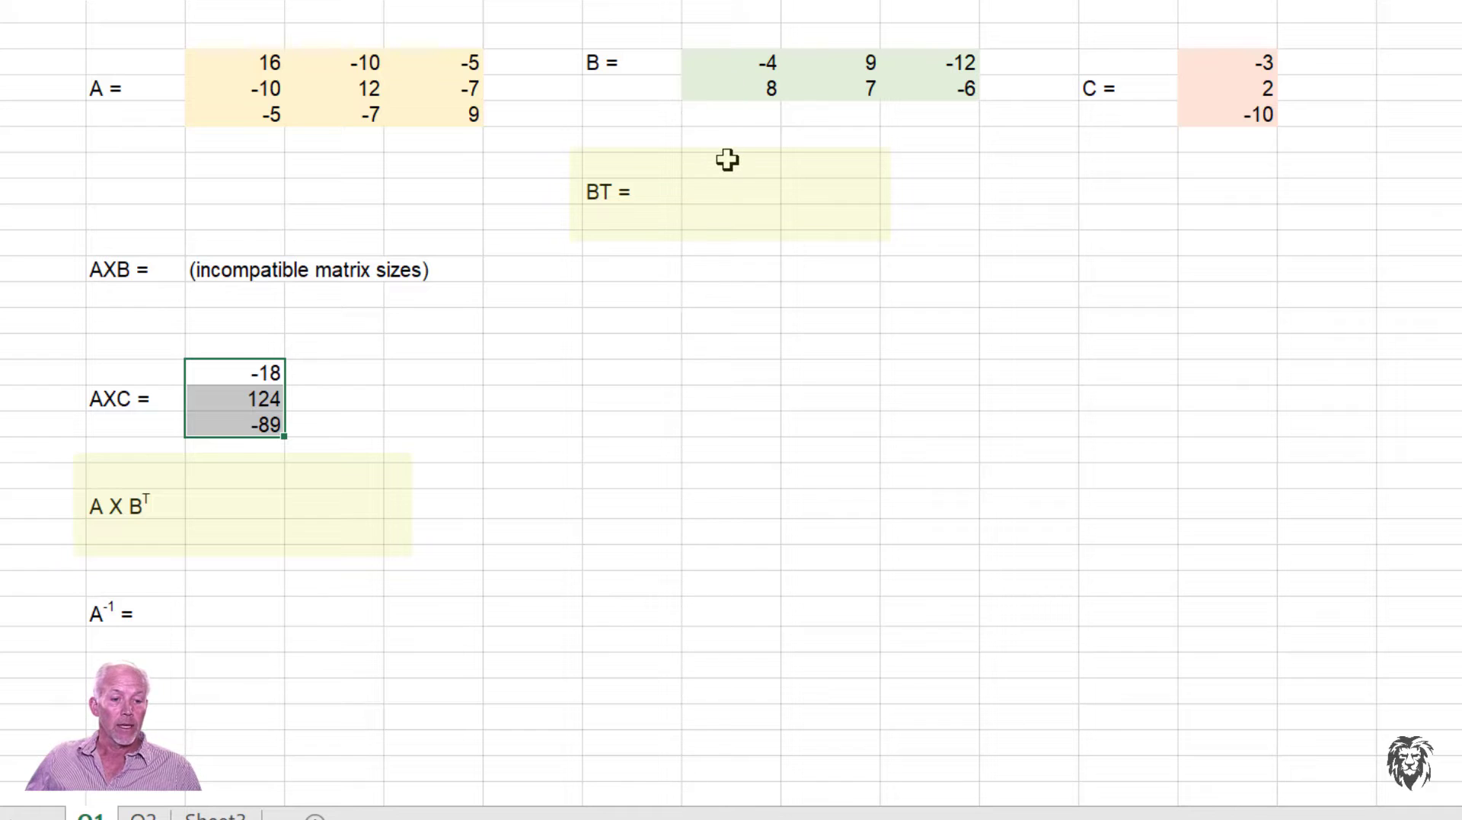
Fill BT with TRANSPOSE of matrix B as an array formula: -4 8, 9 7, -12 -6
left_click_drag(729, 165, 779, 225)
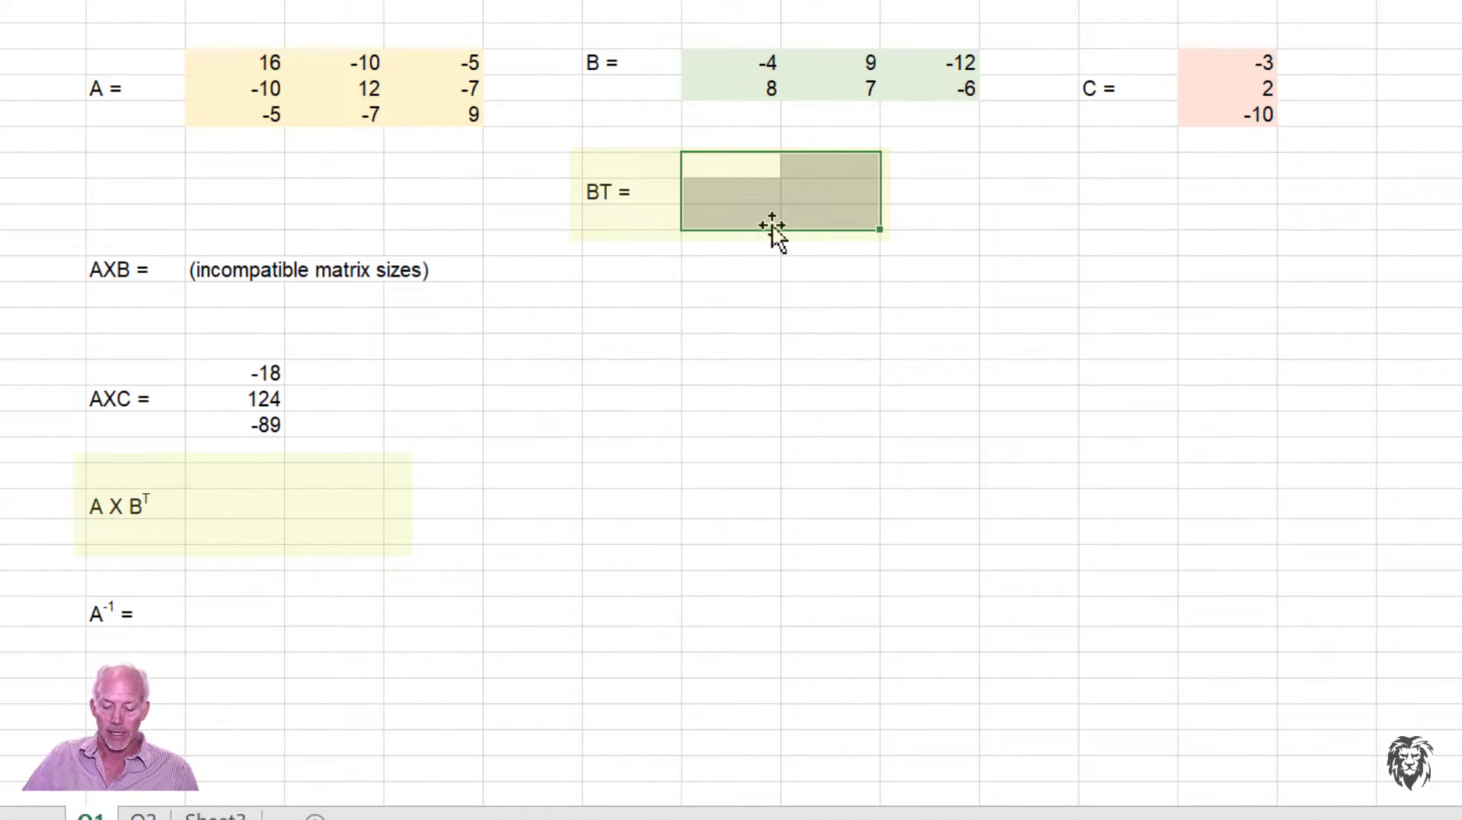
type("=tr")
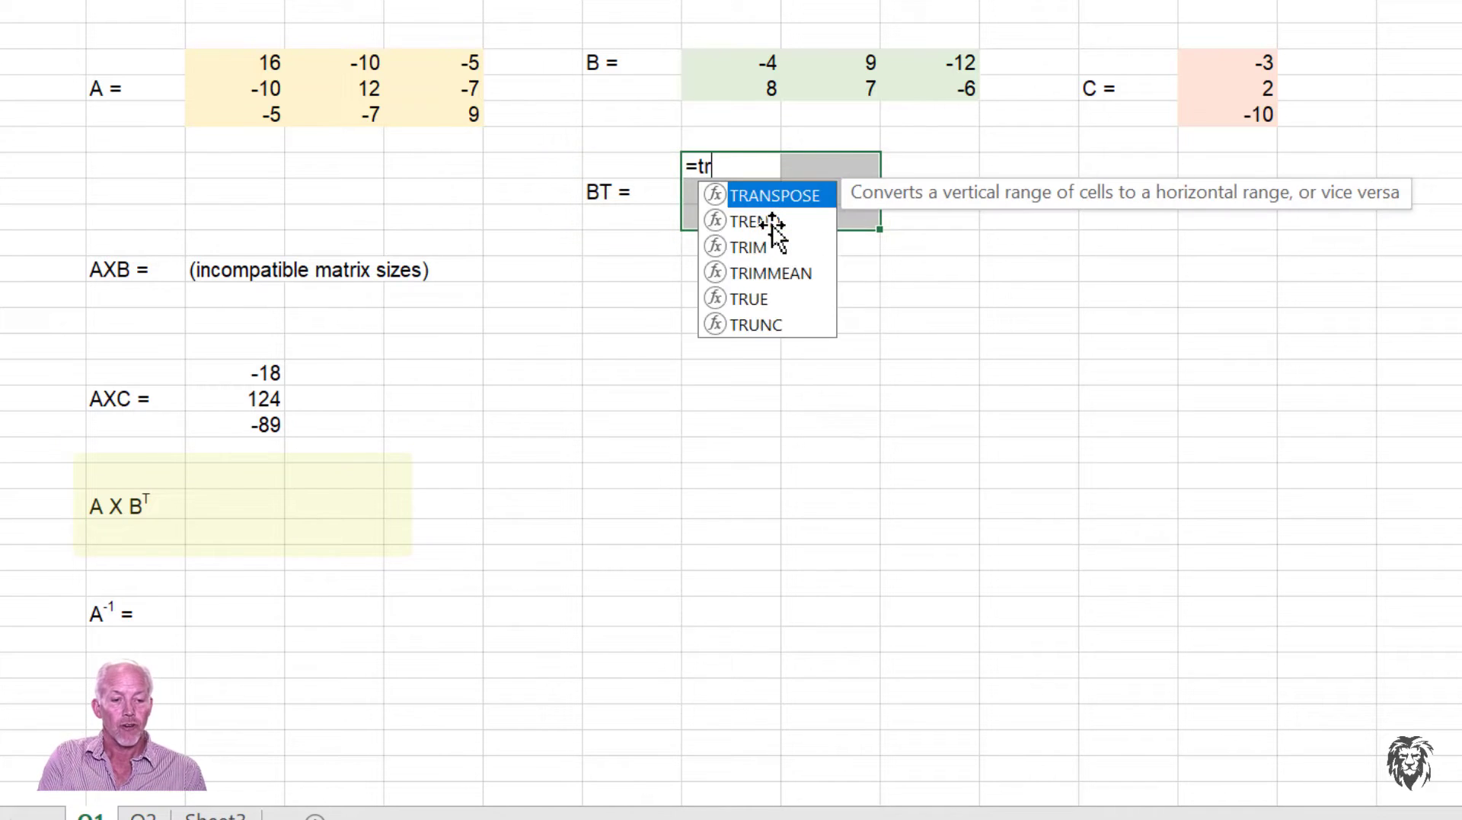
type("anspose(")
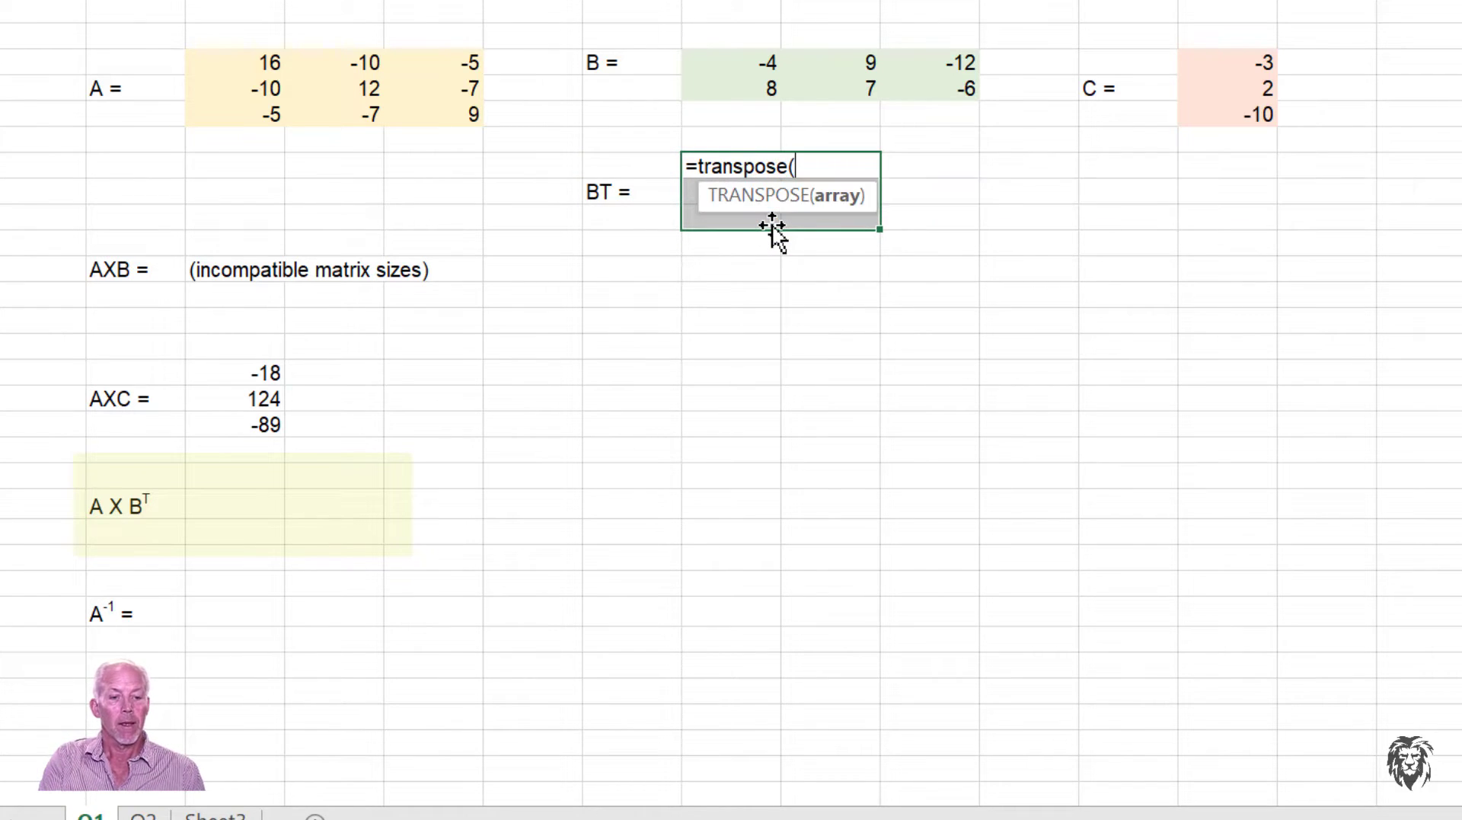
left_click_drag(744, 67, 966, 89)
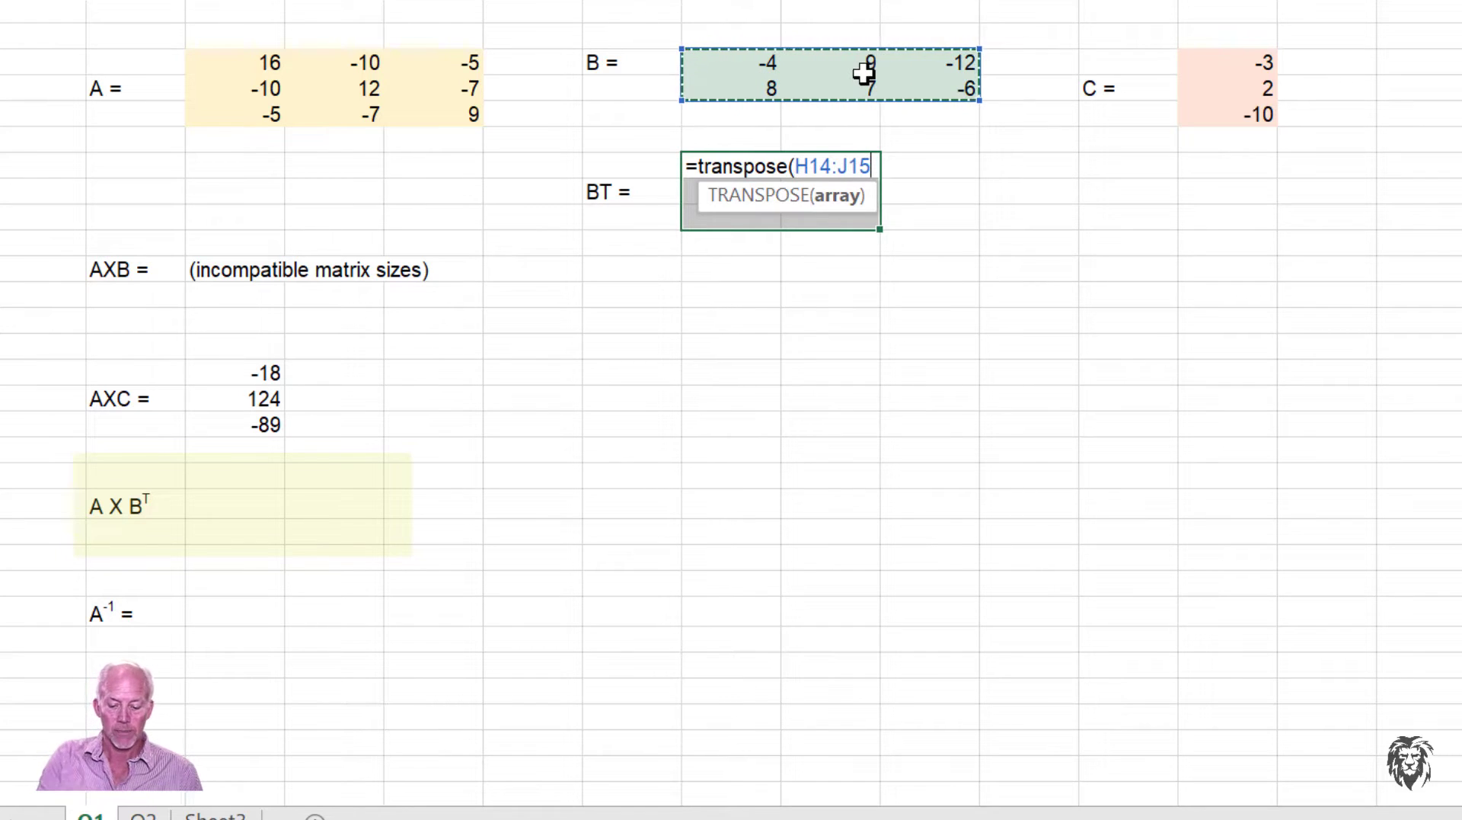
type(")")
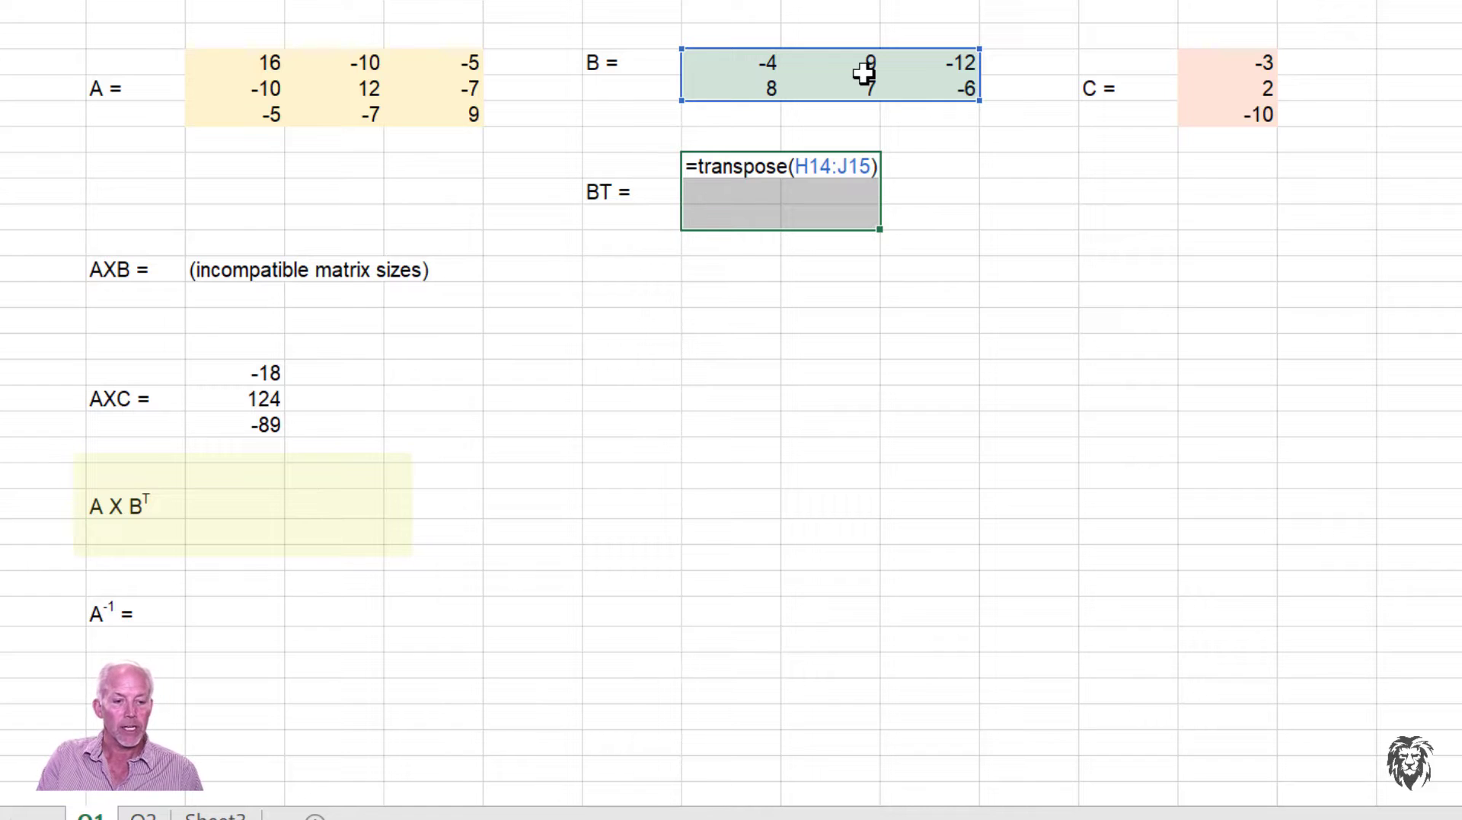
key("ctrl+shift+Return")
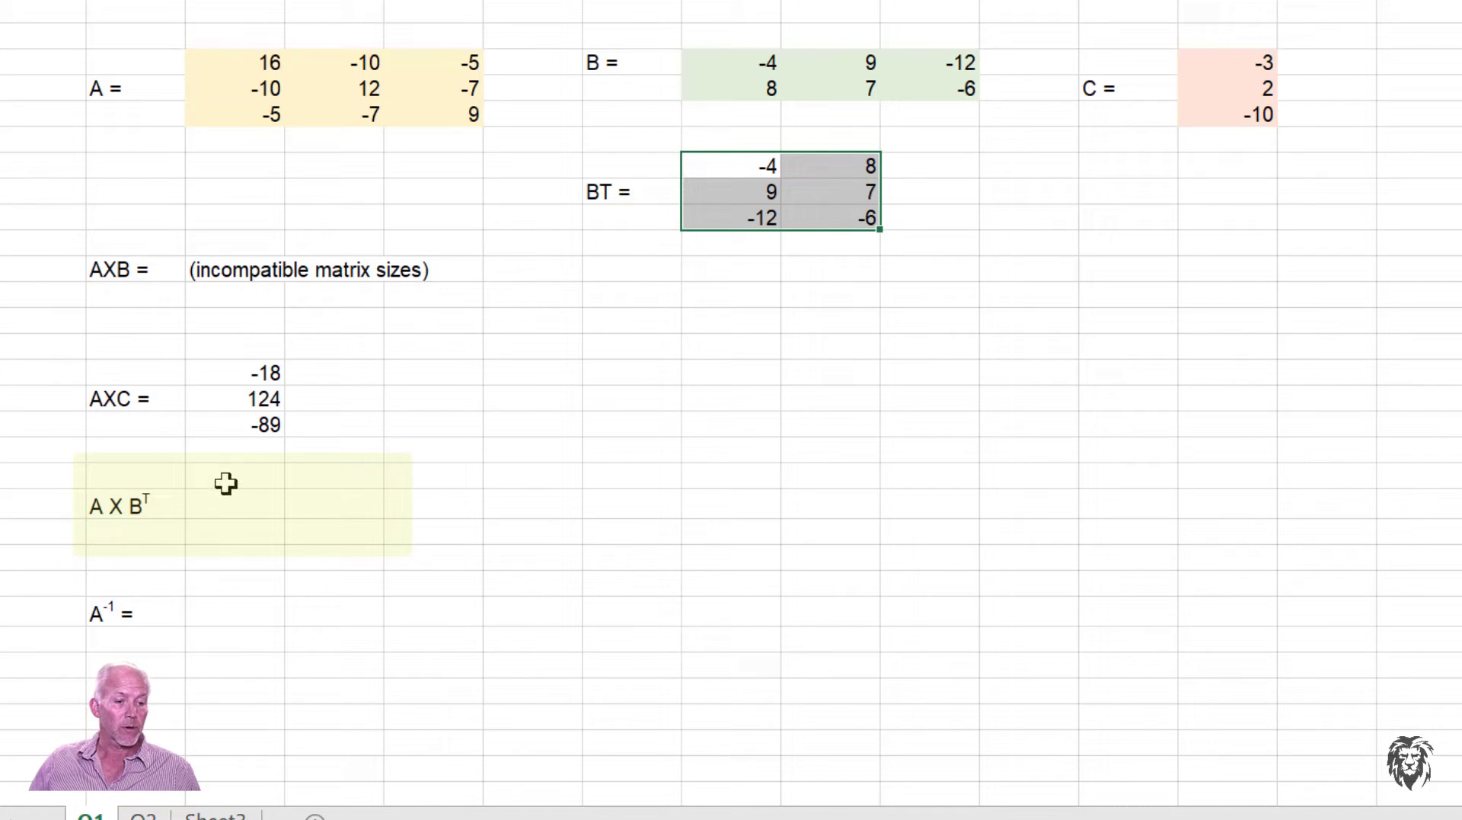
Compute A×Bᵀ with MMULT over A and the BT block: -94 88, 232 46, -151 -143
mouse_move(235, 482)
left_mouse_down()
mouse_move(242, 540)
mouse_move(303, 538)
left_mouse_up()
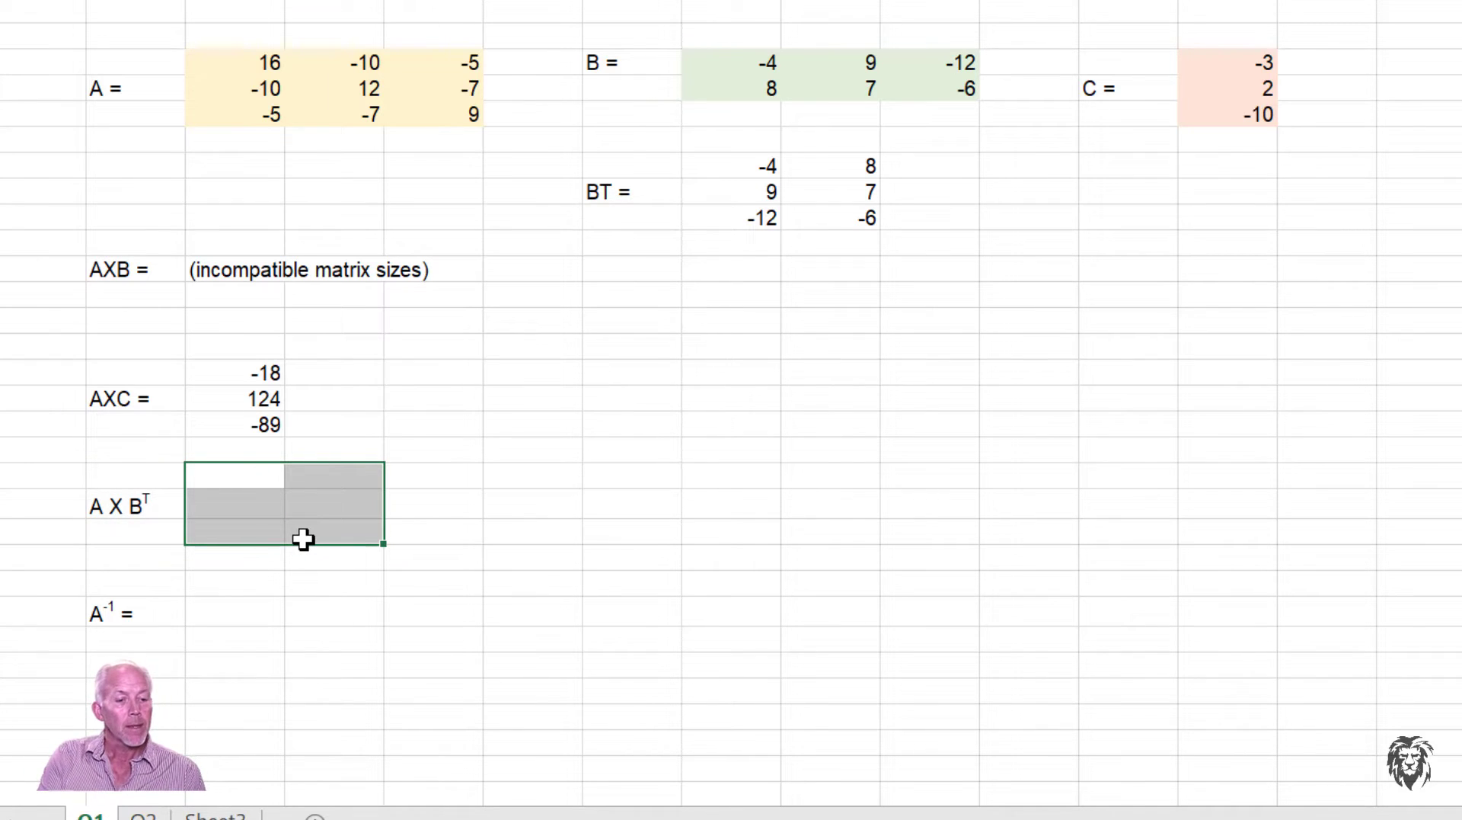
type("=mmu")
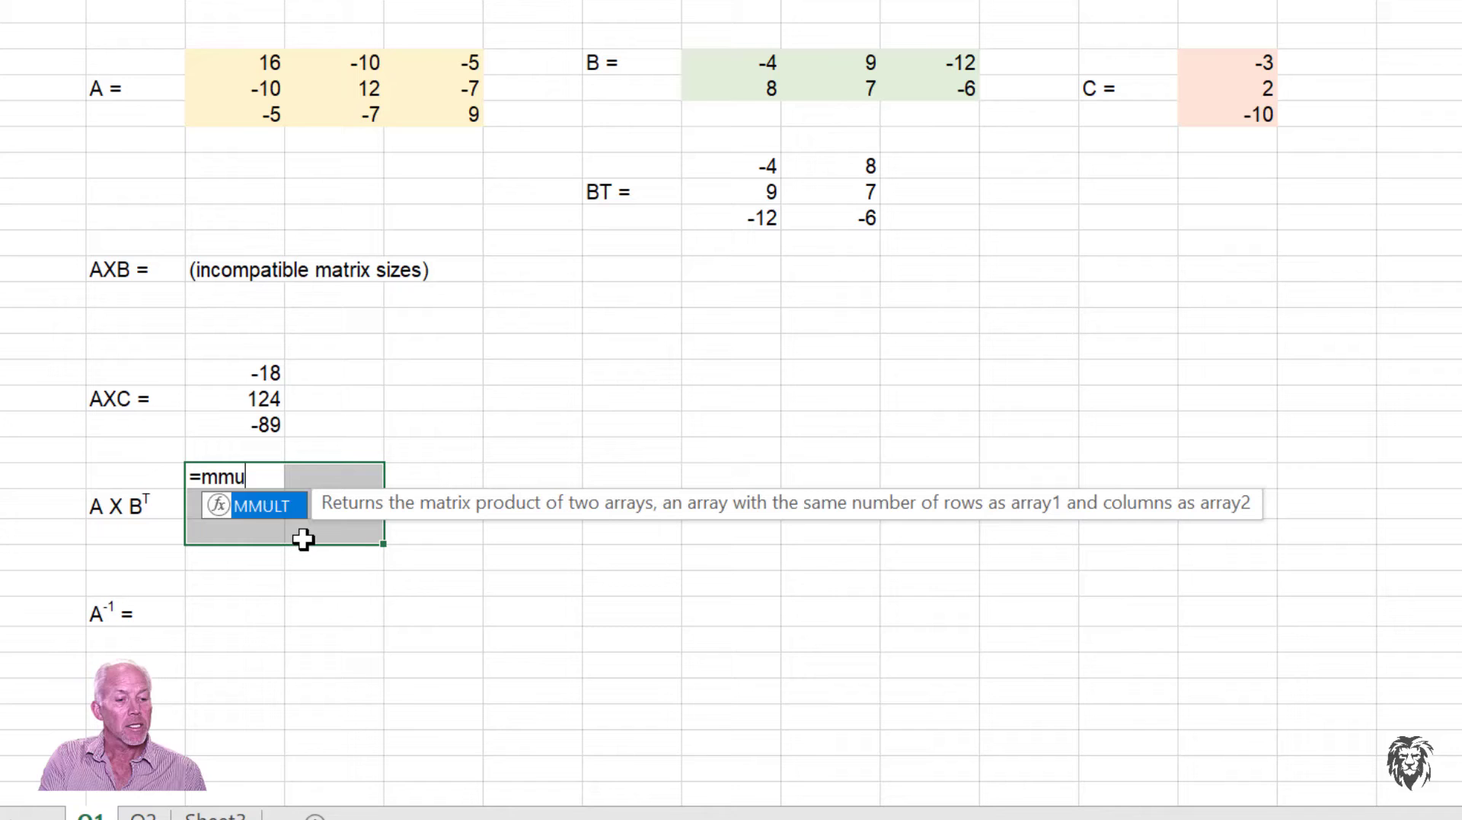
type("lt(")
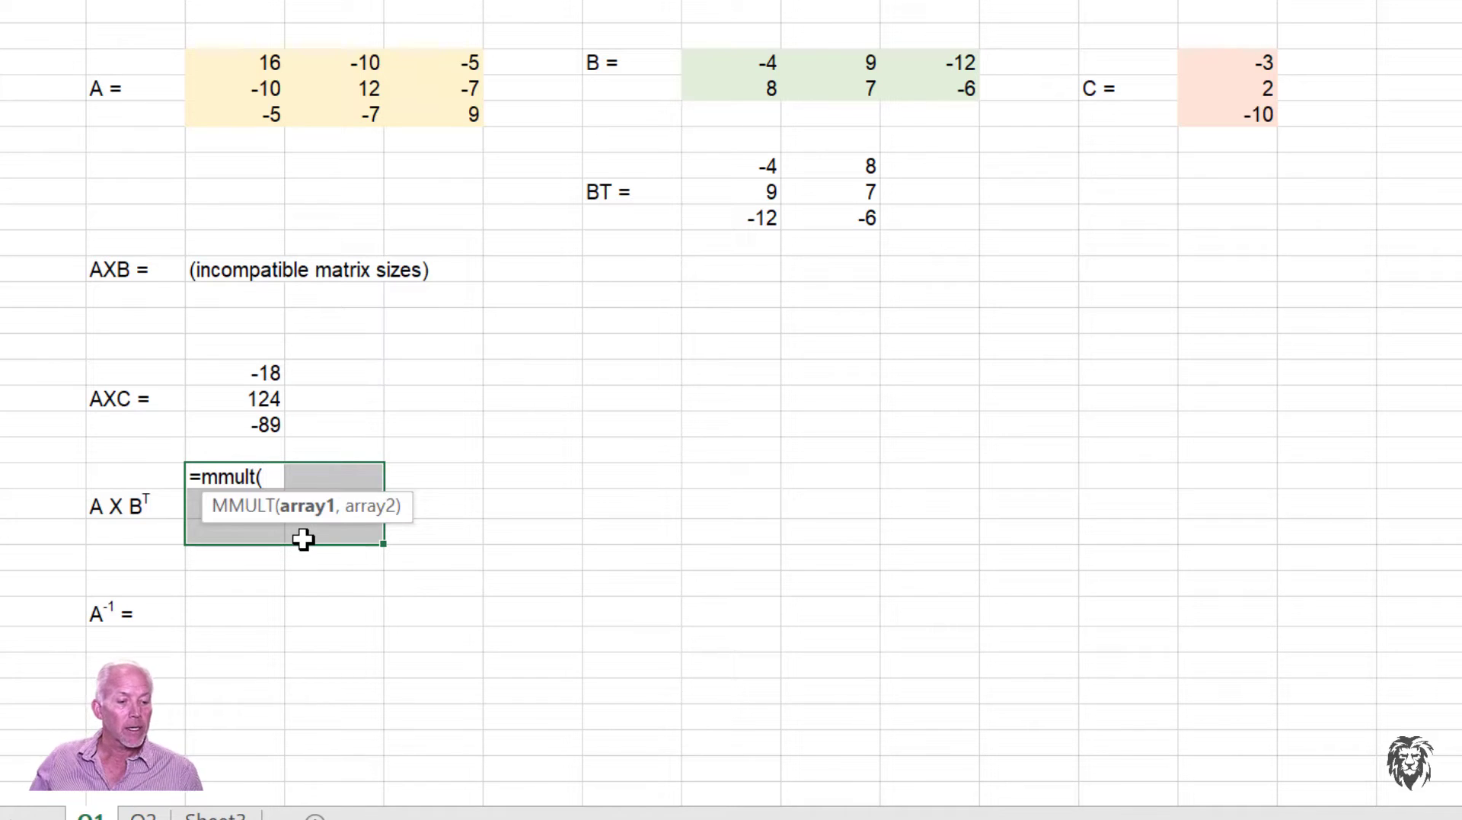
left_click_drag(226, 60, 415, 115)
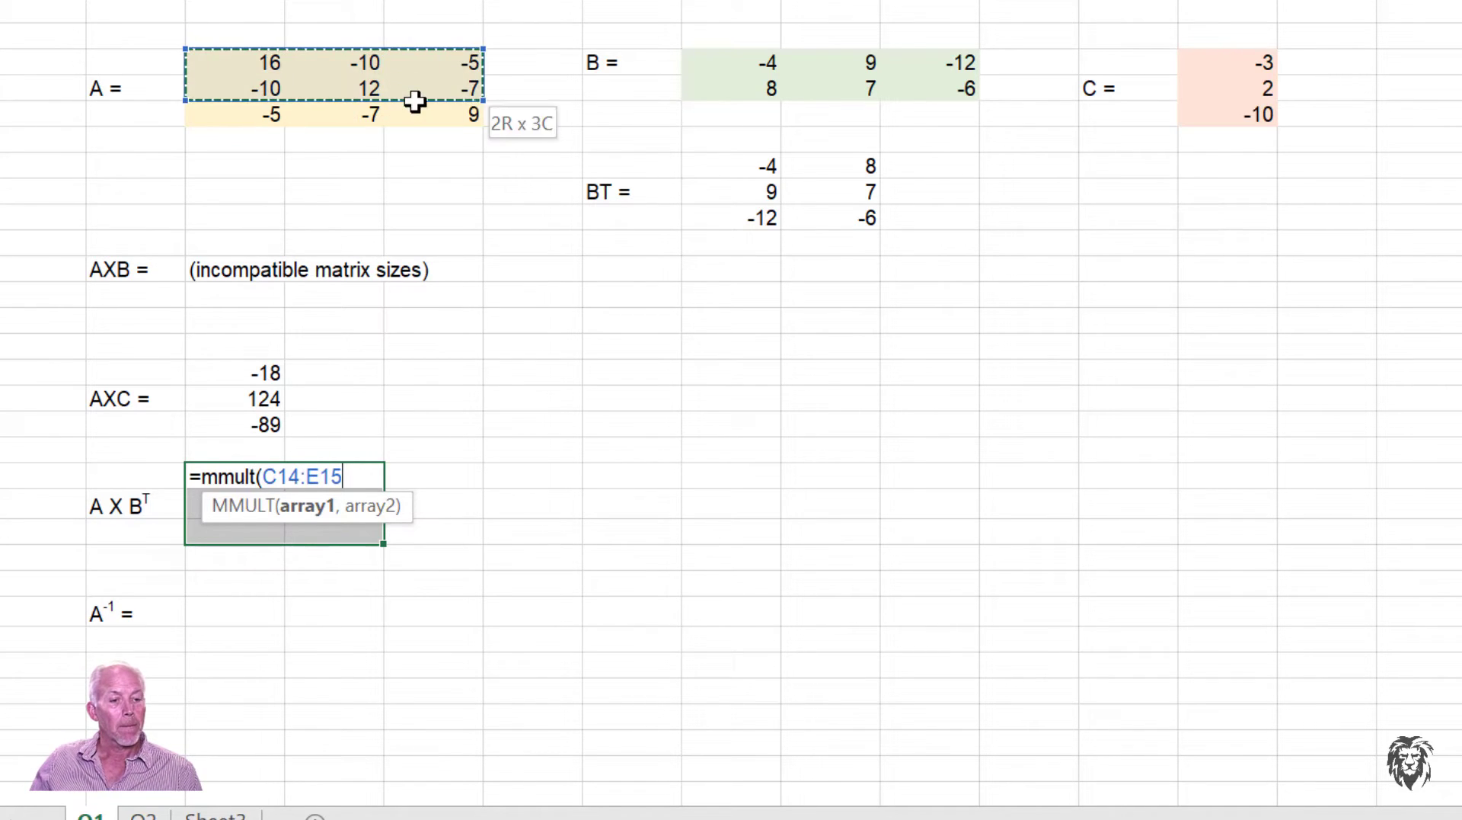
type(",")
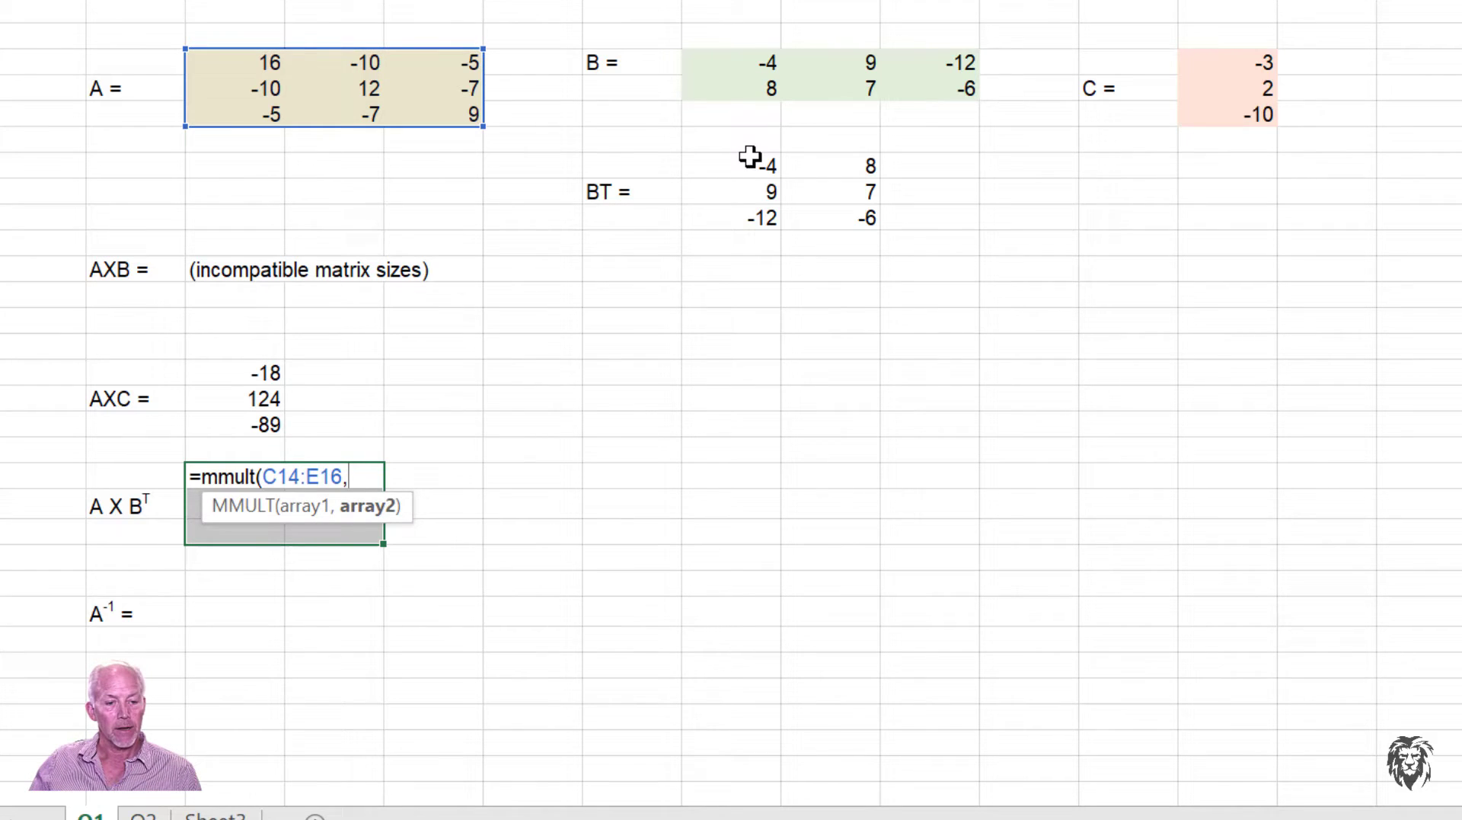
left_click_drag(748, 166, 809, 215)
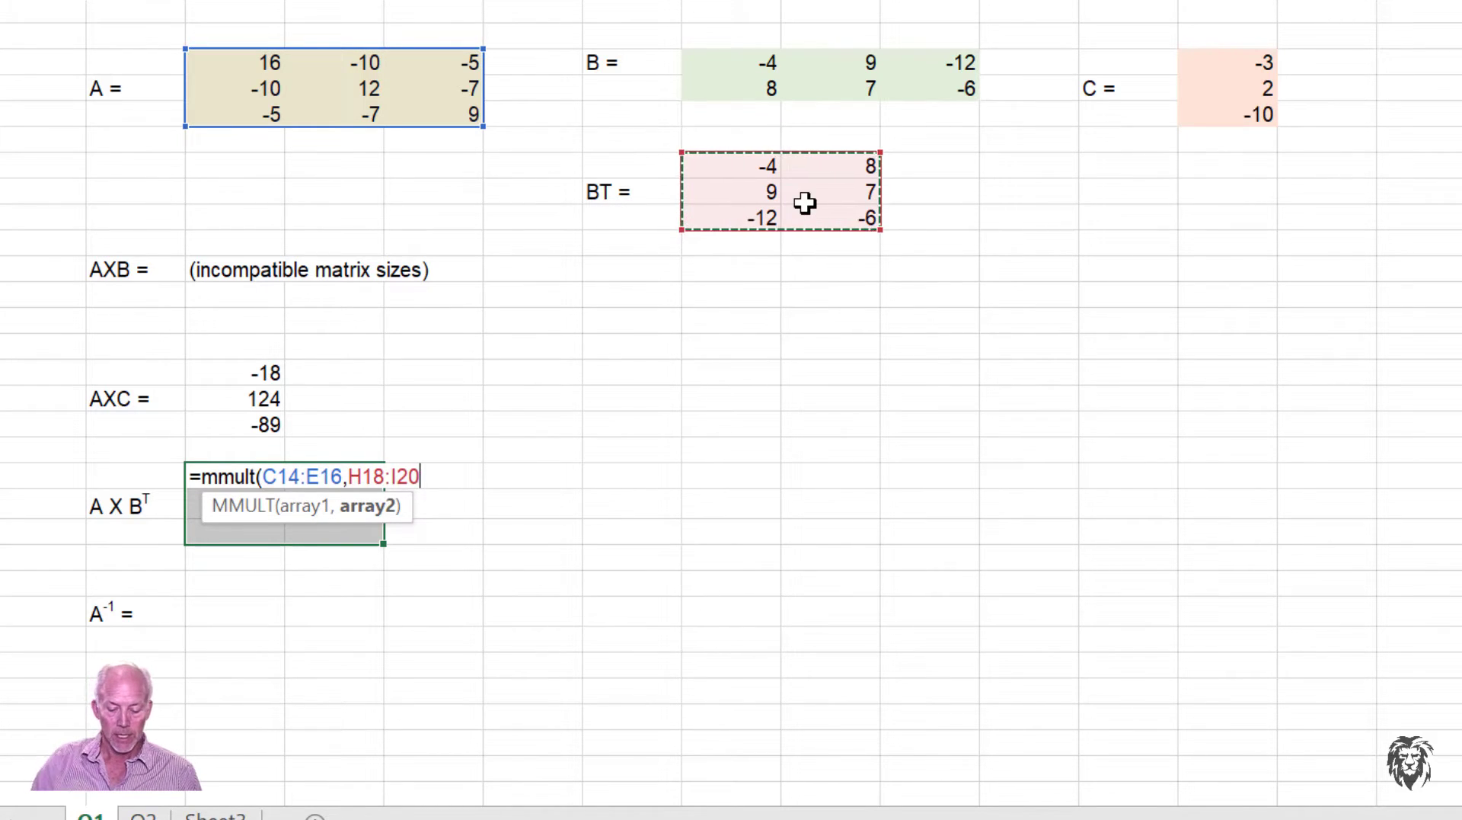
type(")")
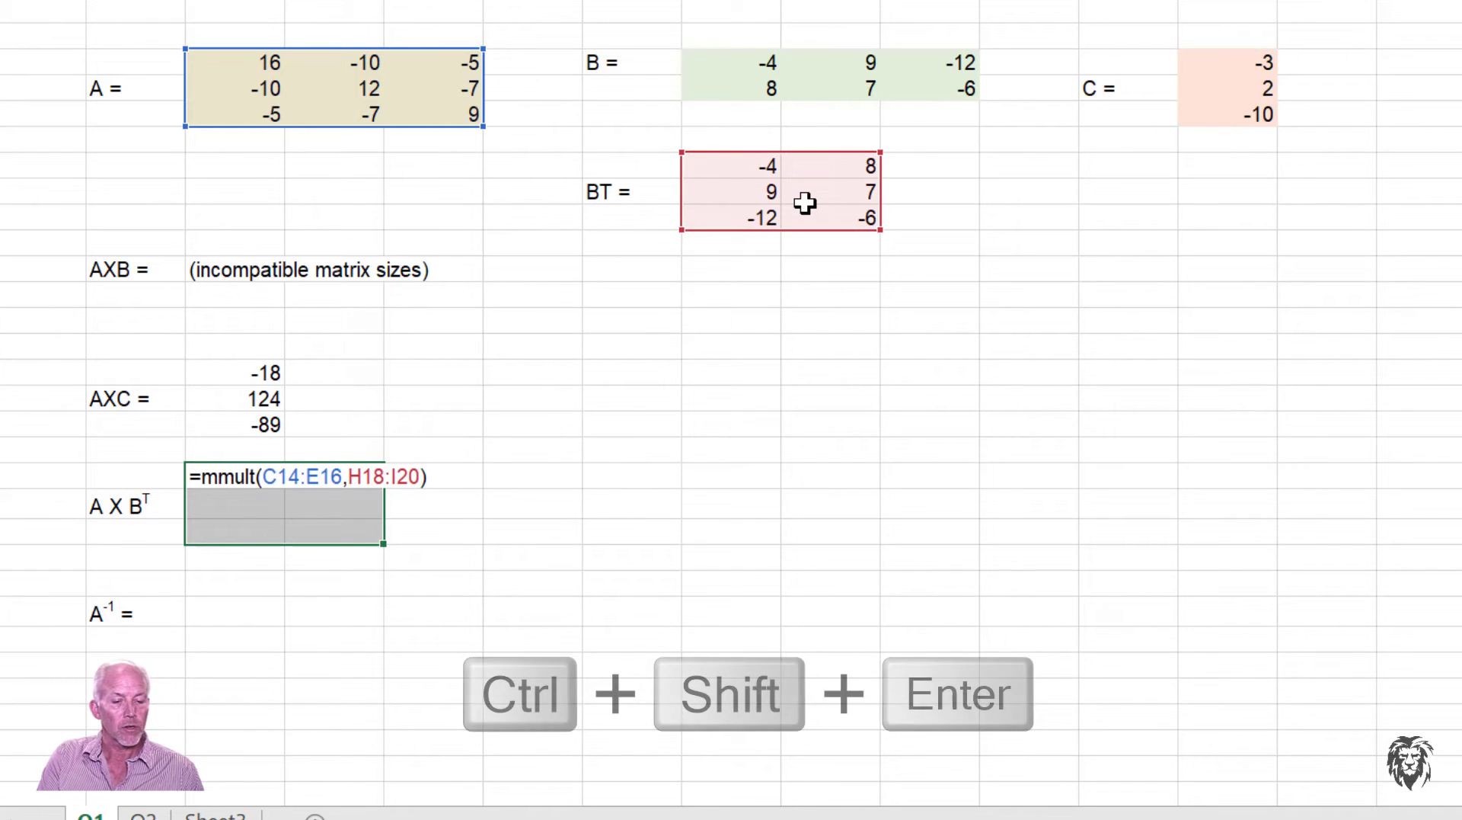
key("ctrl+shift+Return")
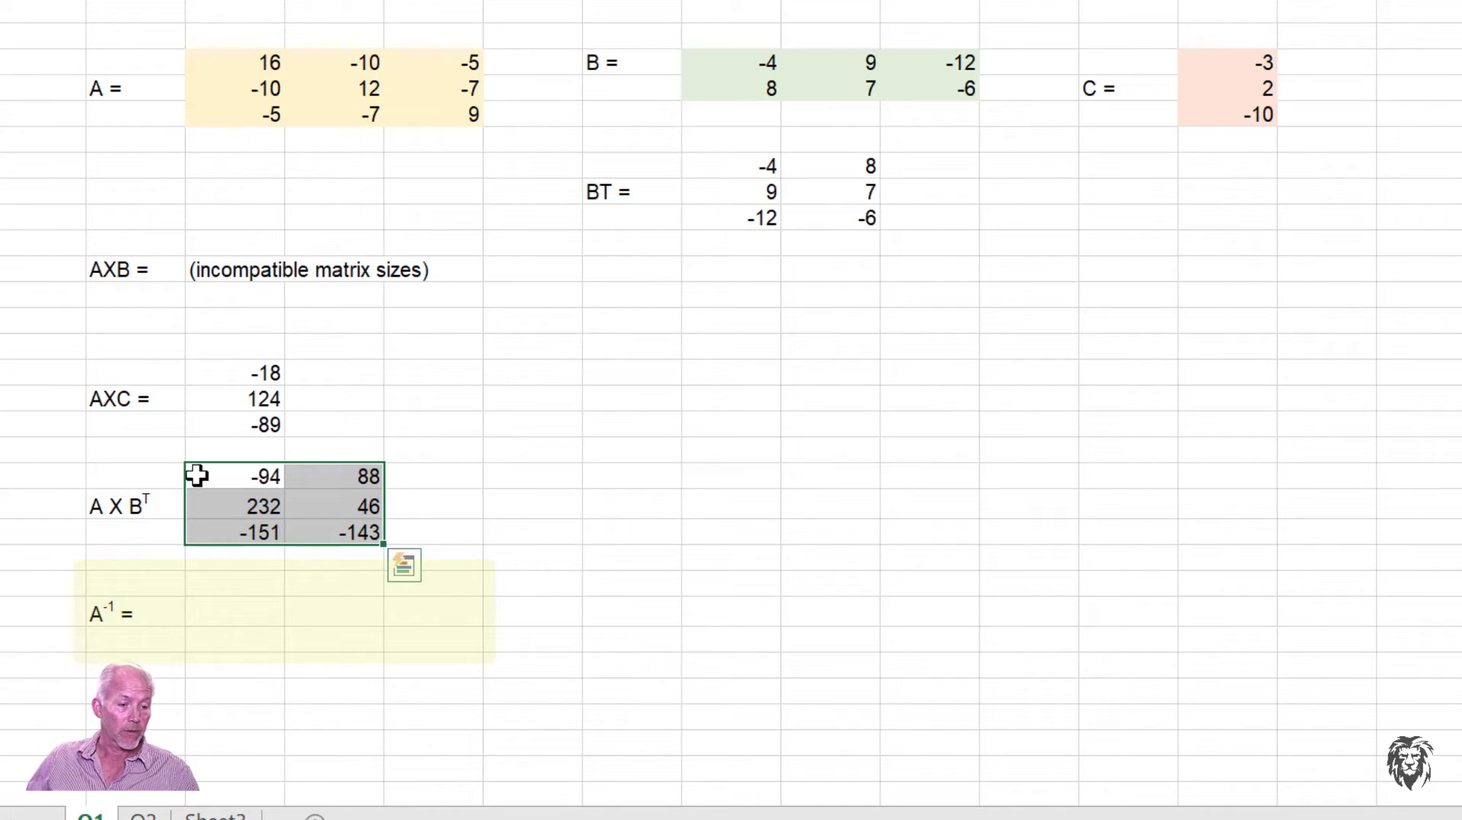
Fill the A⁻¹ block with MINVERSE of matrix A, first row -0.06172, -0.13075, -0.13598
mouse_move(229, 588)
left_mouse_down()
mouse_move(260, 643)
mouse_move(434, 639)
left_mouse_up()
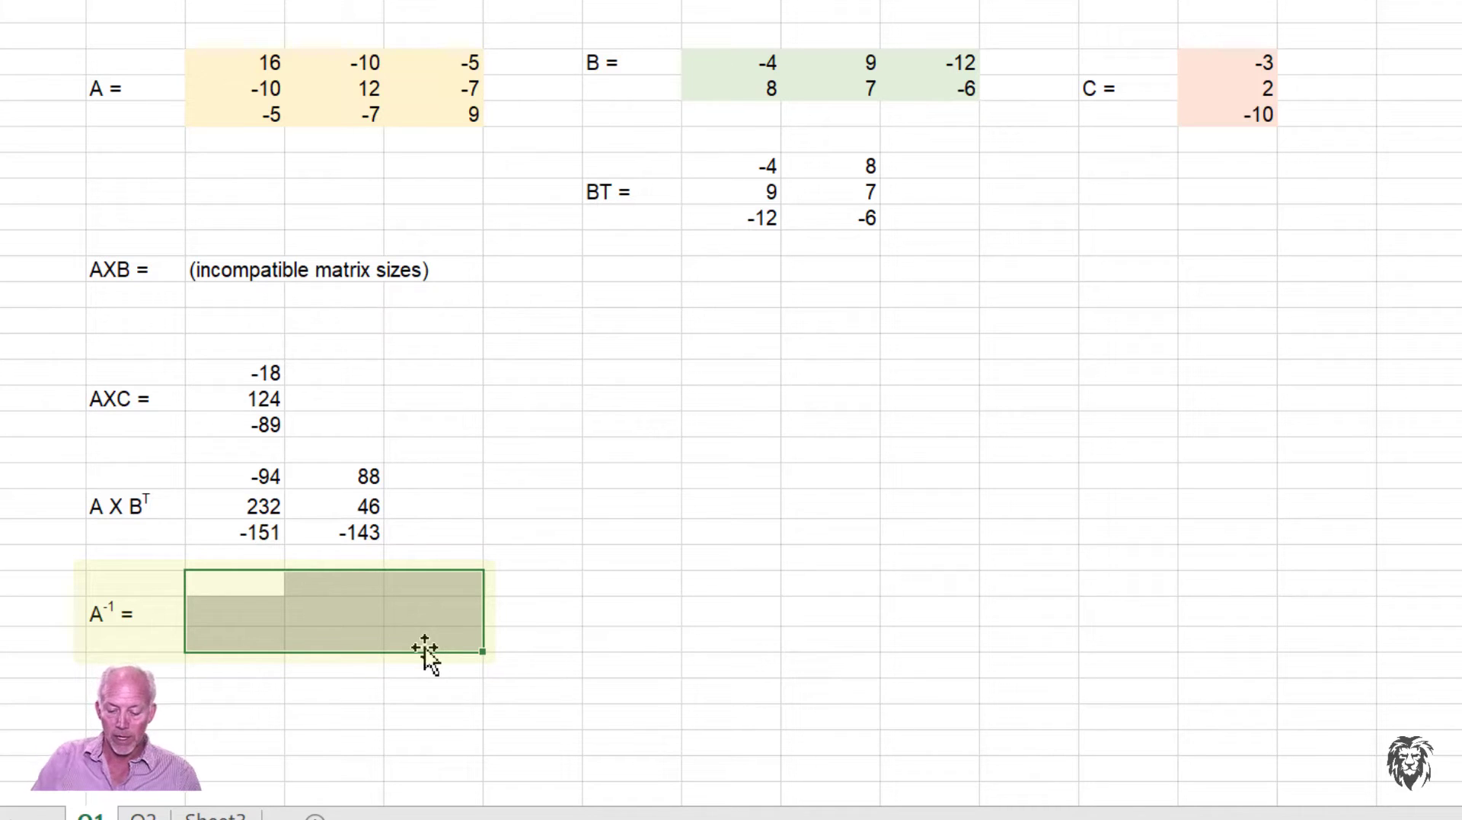
type("=mi")
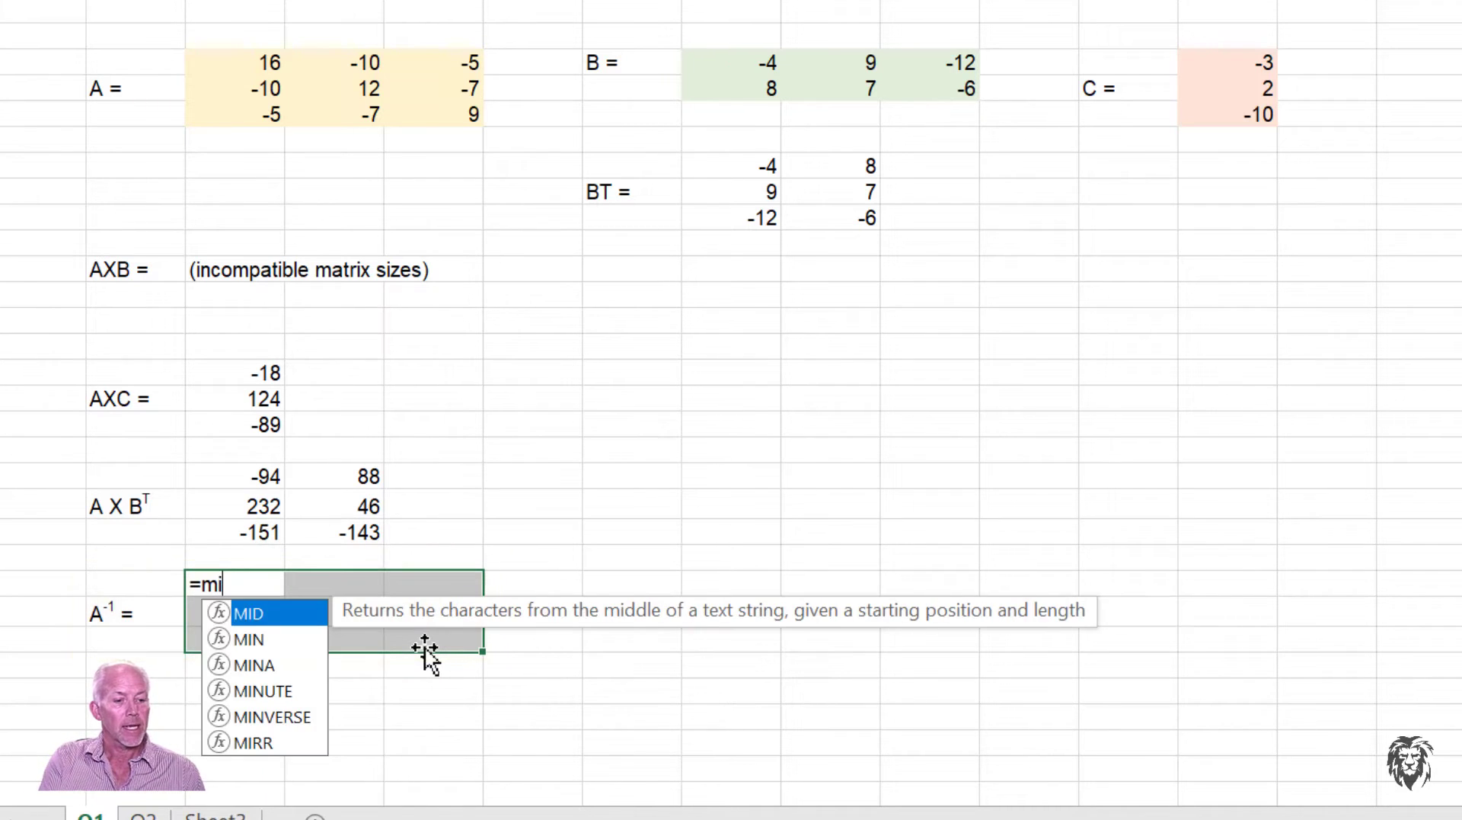
type("nver")
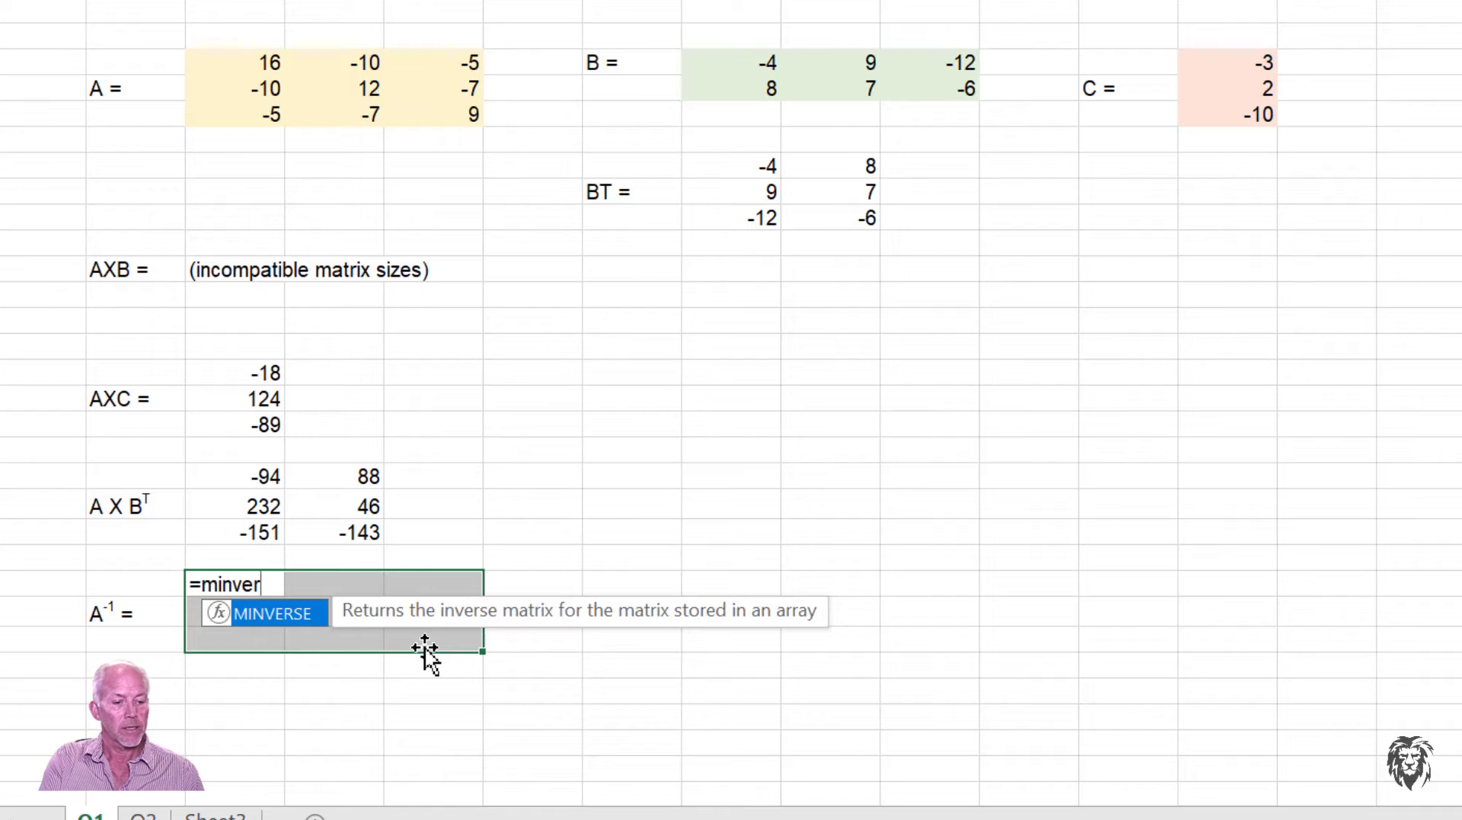
type("se(")
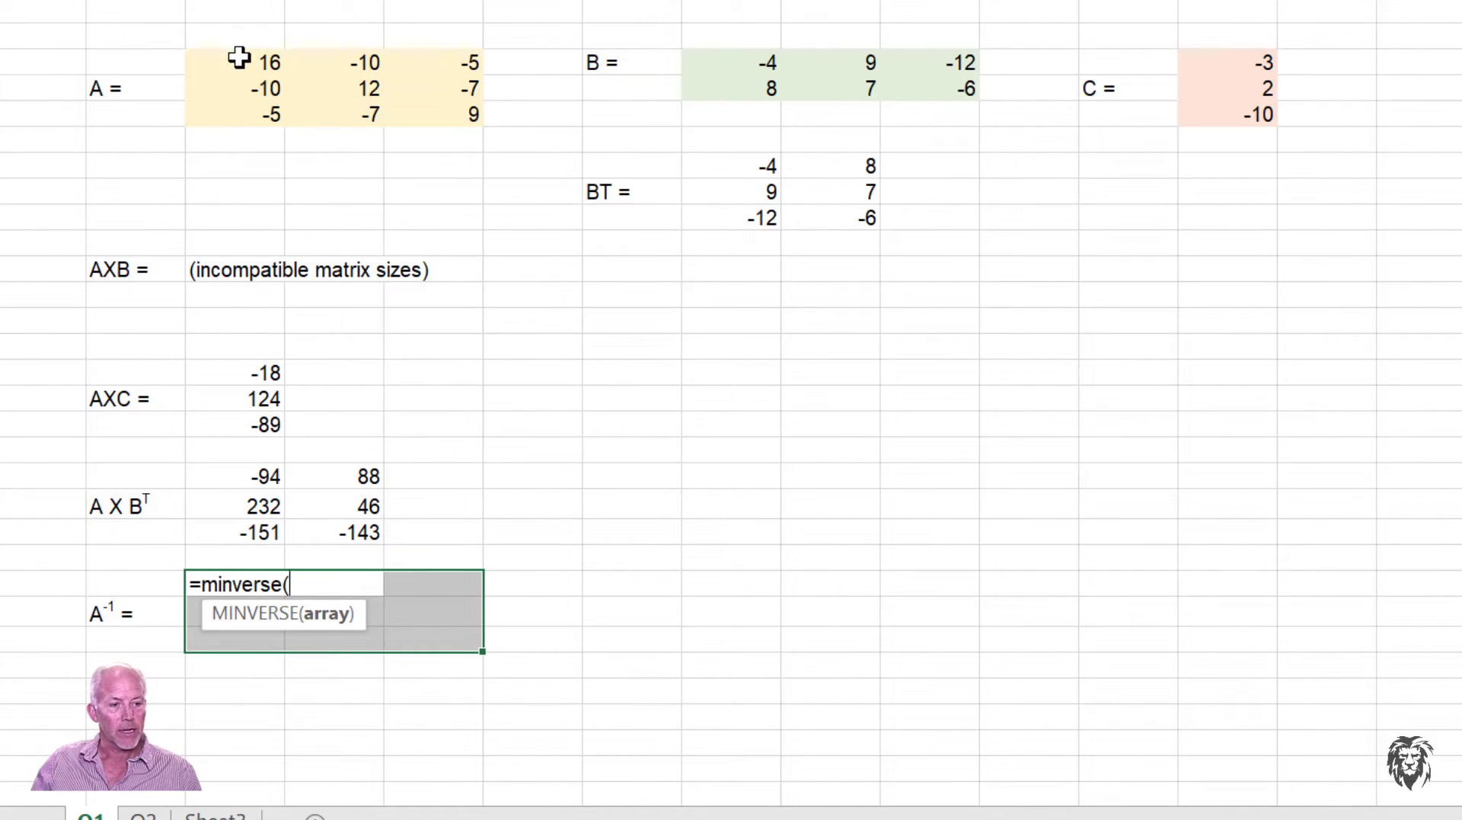
left_click_drag(236, 62, 434, 113)
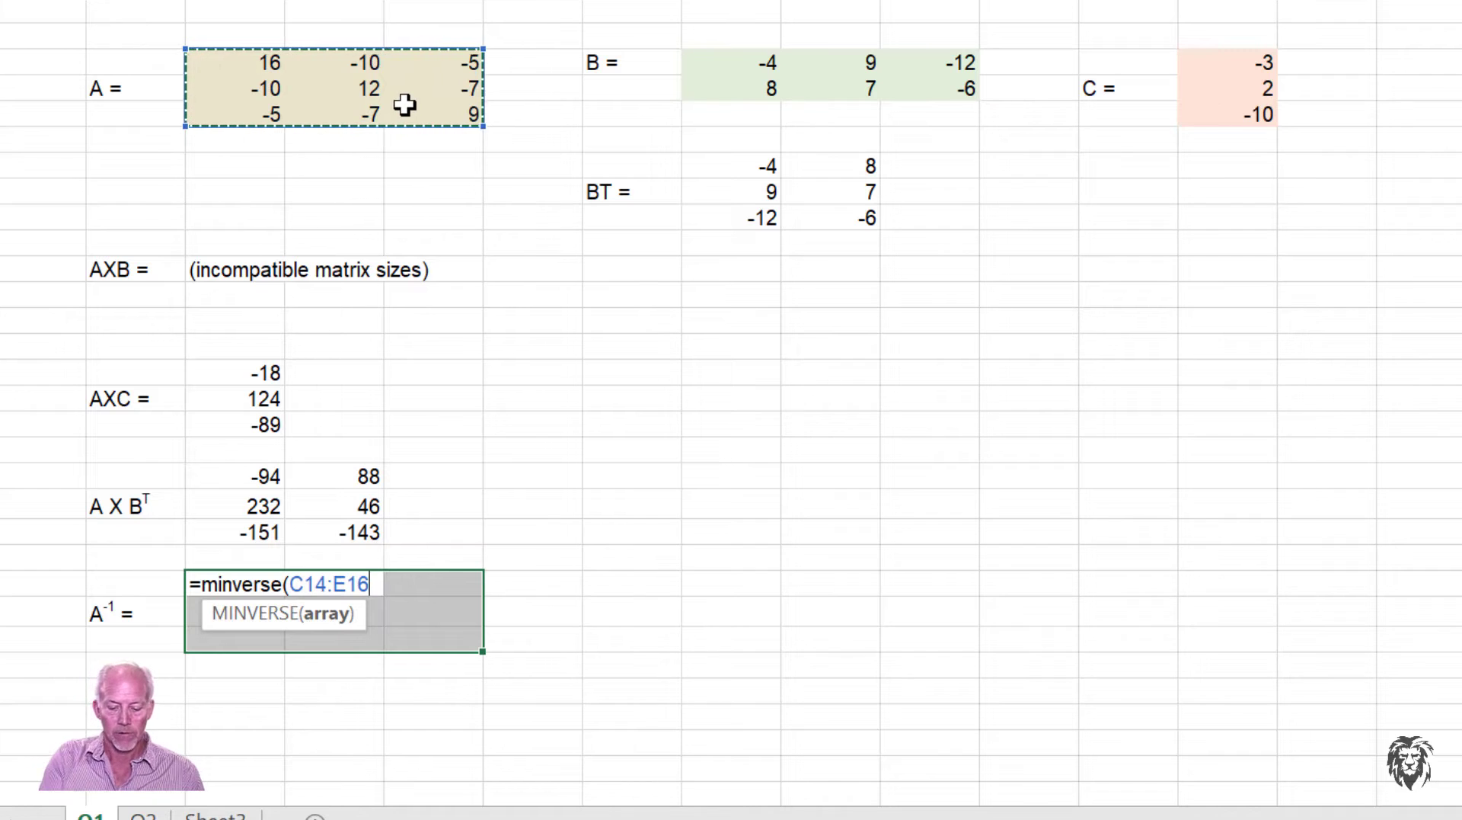
type("))")
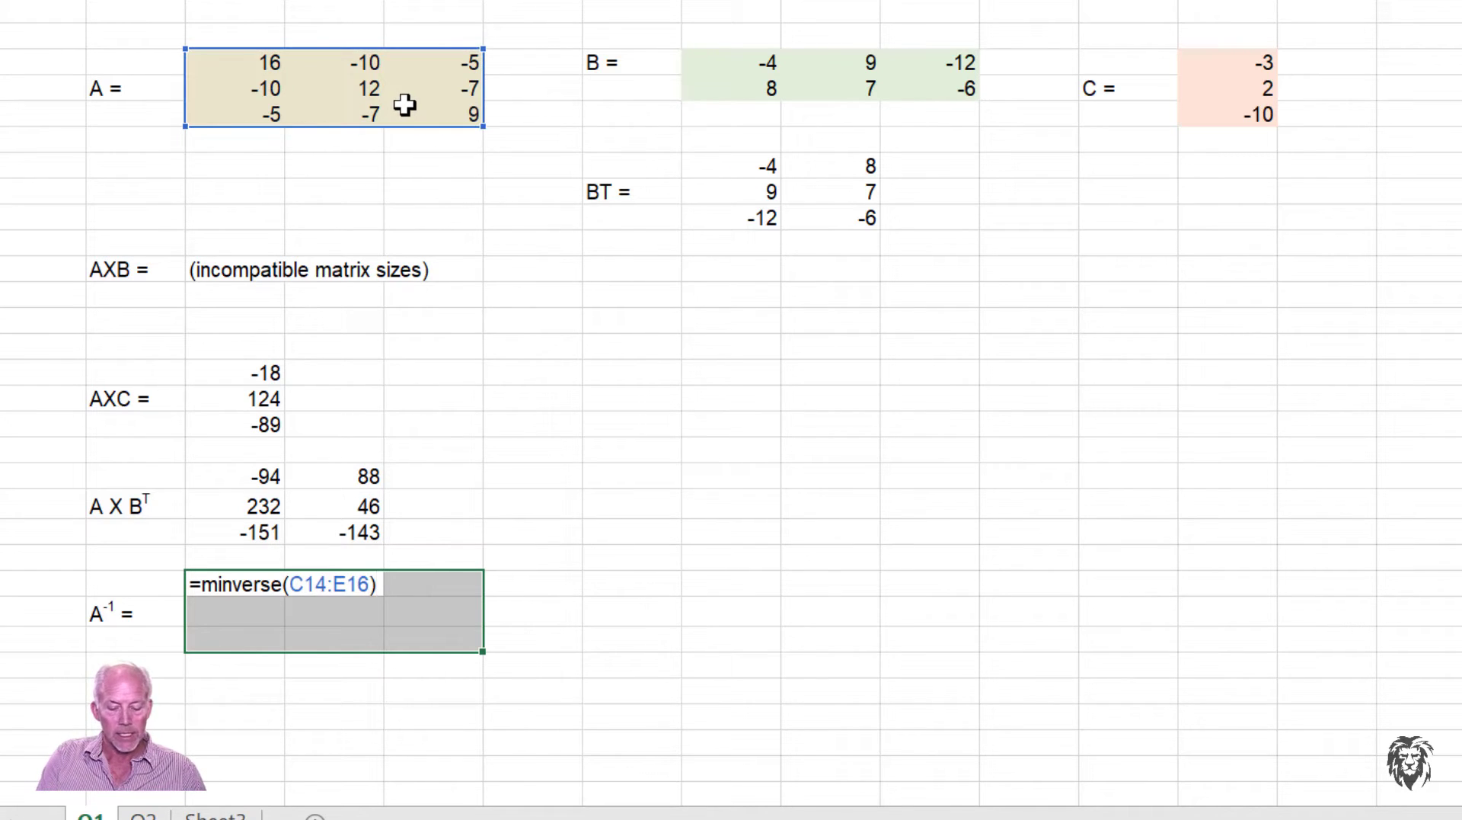
key("ctrl+shift+Return")
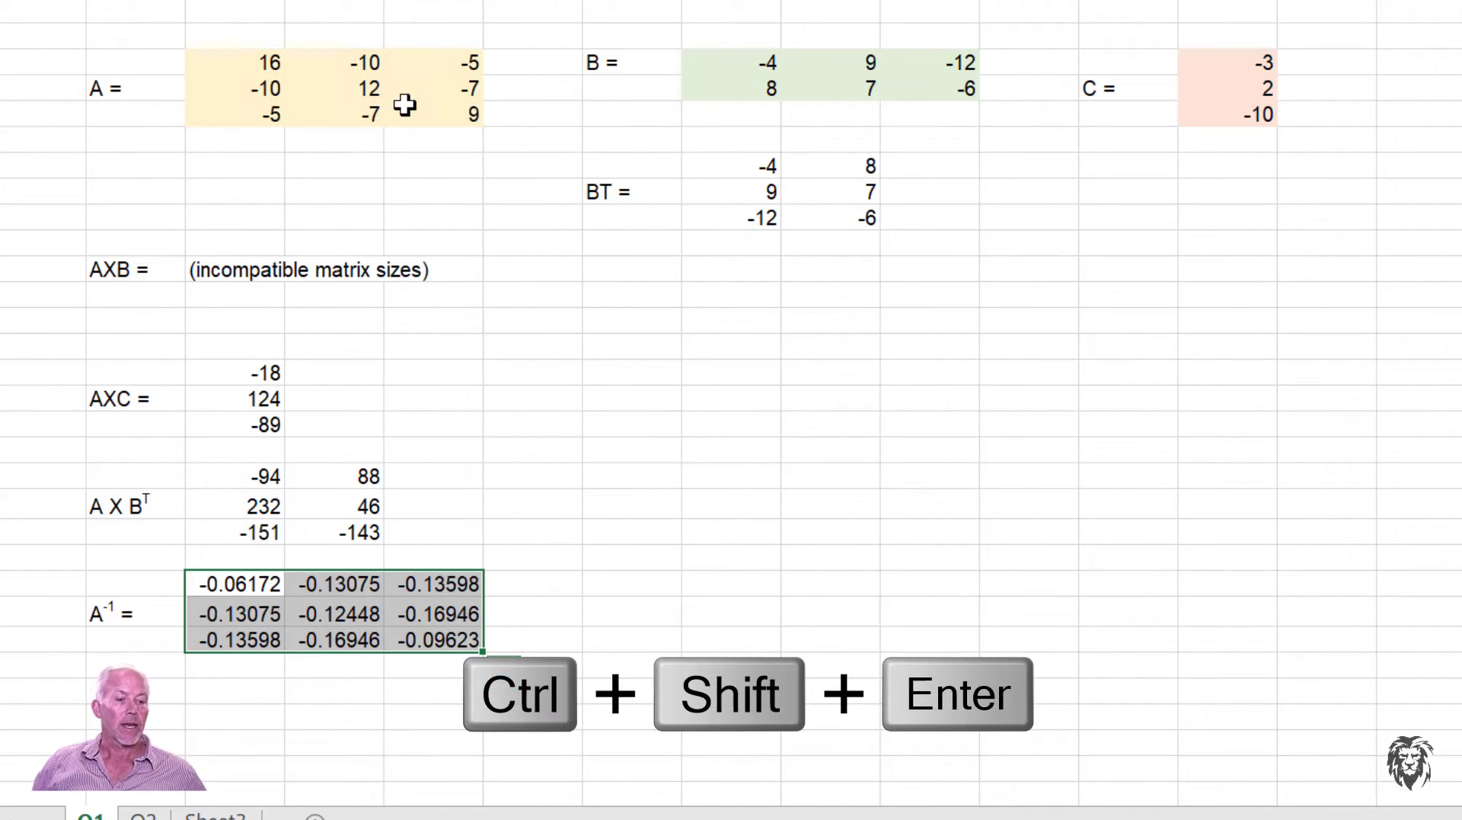
Switch to the Q2 sheet holding the simultaneous equations with matrices A, X and B
left_click(999, 213)
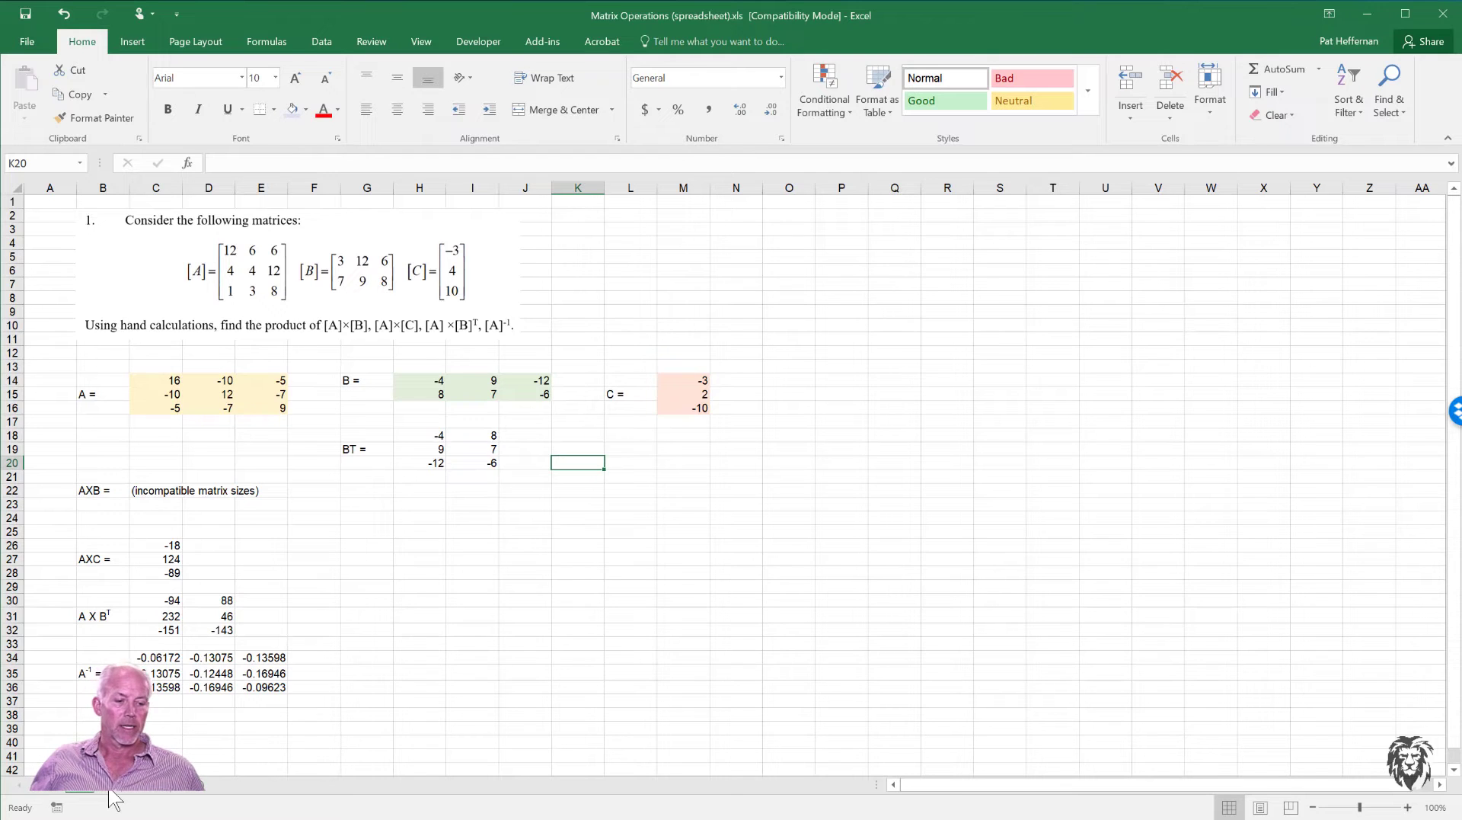
left_click(112, 792)
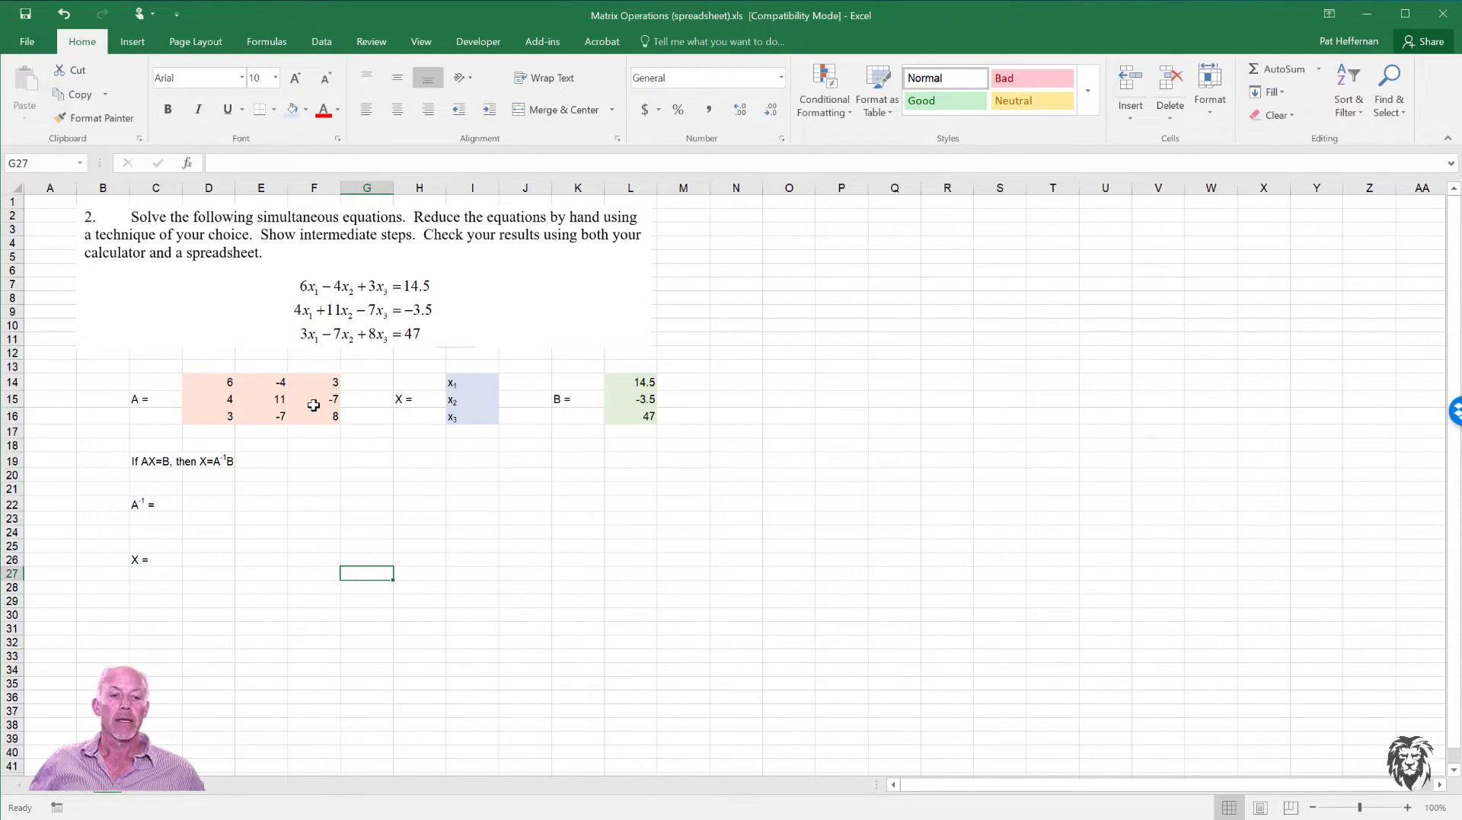
left_click(222, 380)
left_click_drag(222, 380, 319, 414)
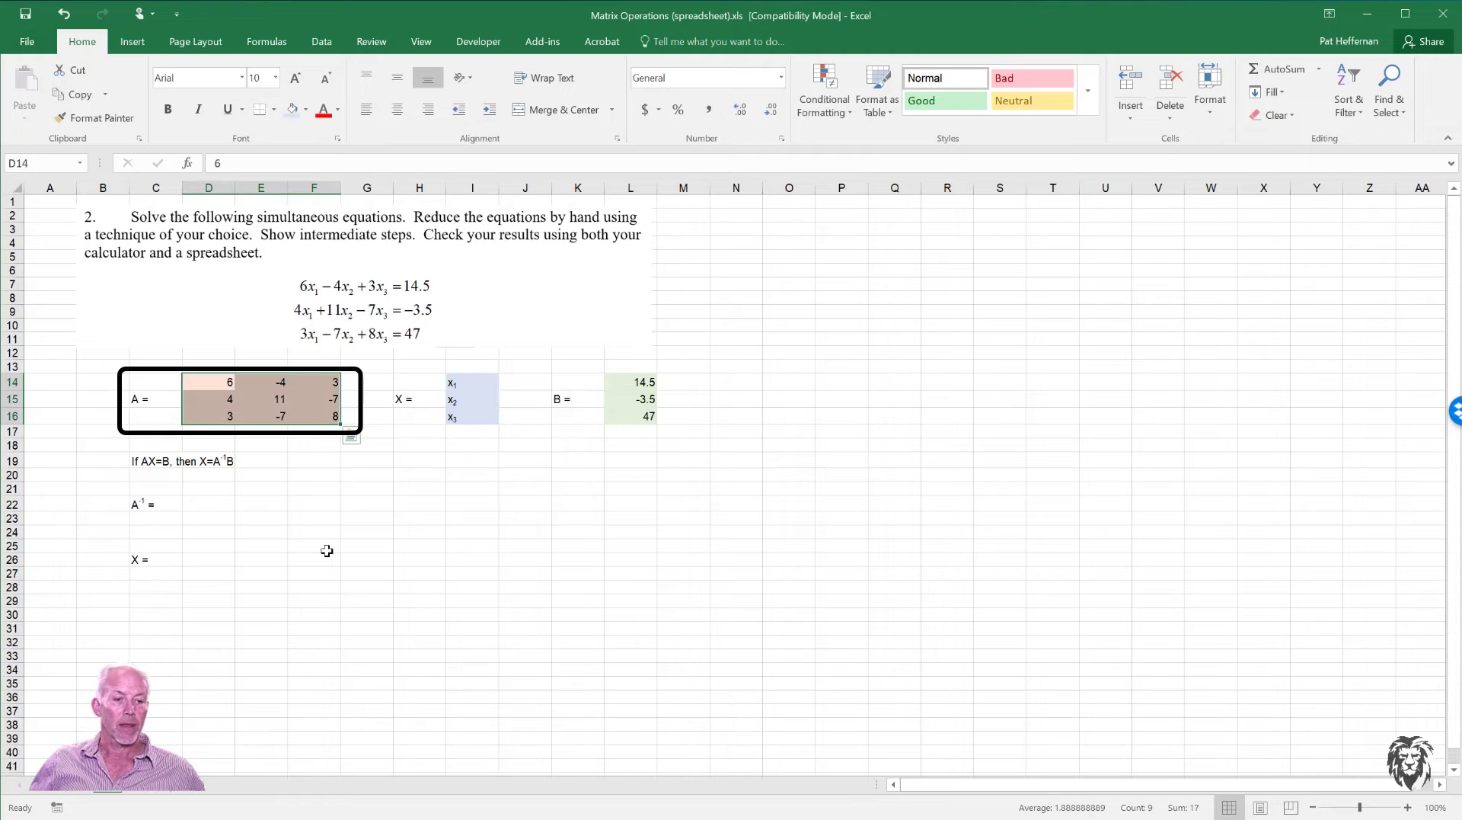
left_click(468, 387)
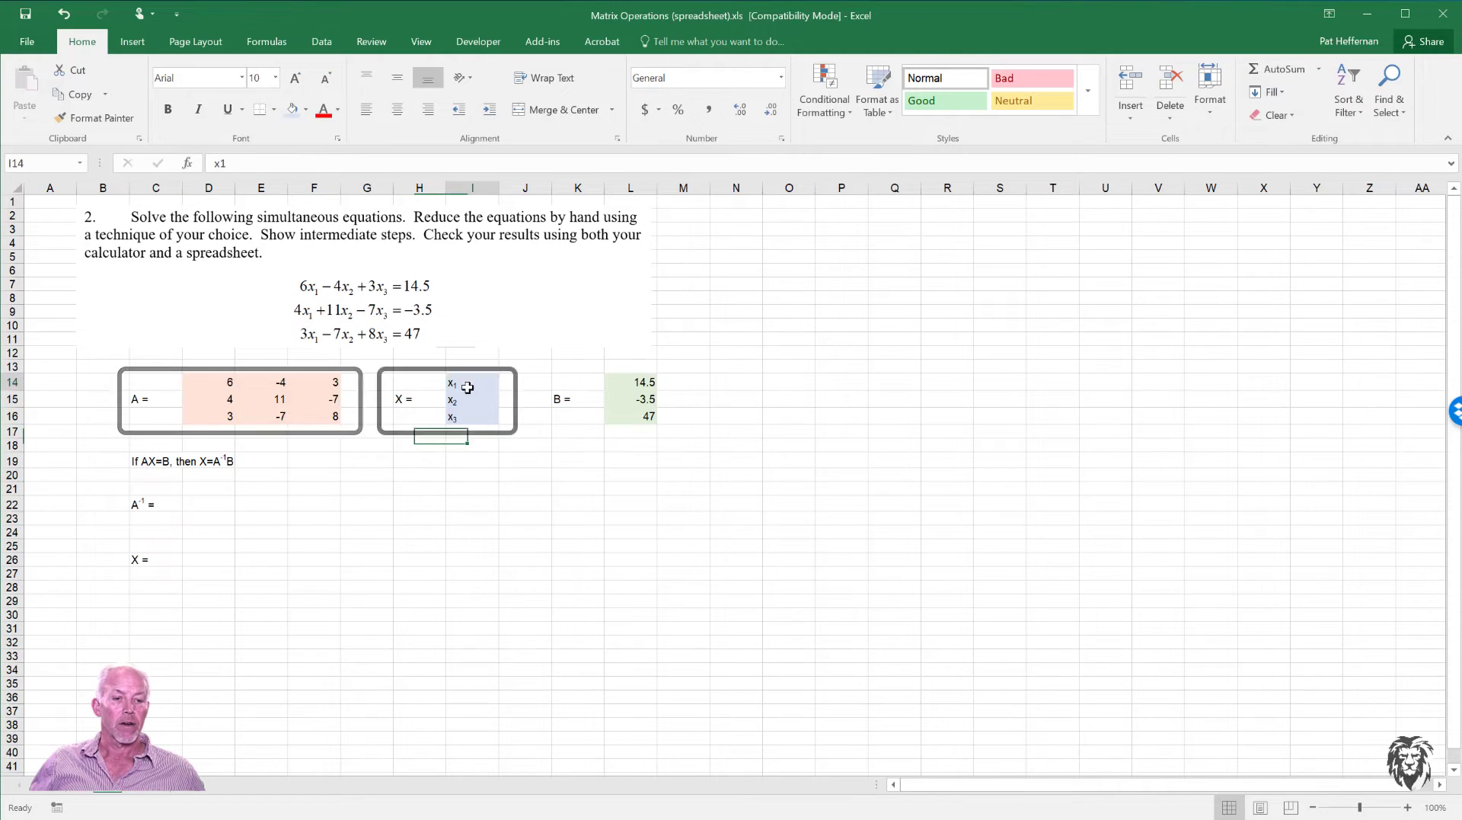
left_click_drag(467, 387, 467, 415)
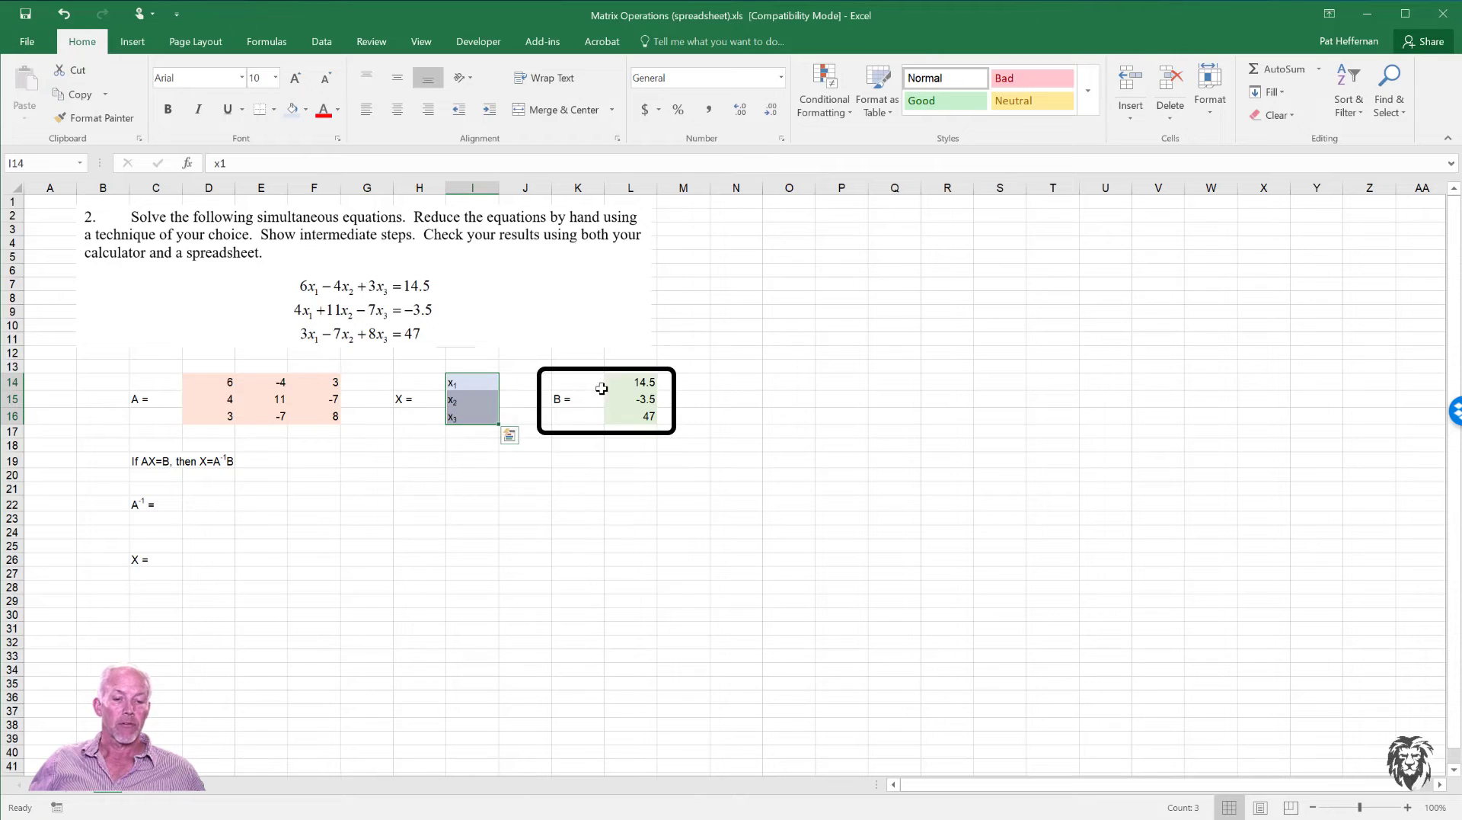
left_click(626, 382)
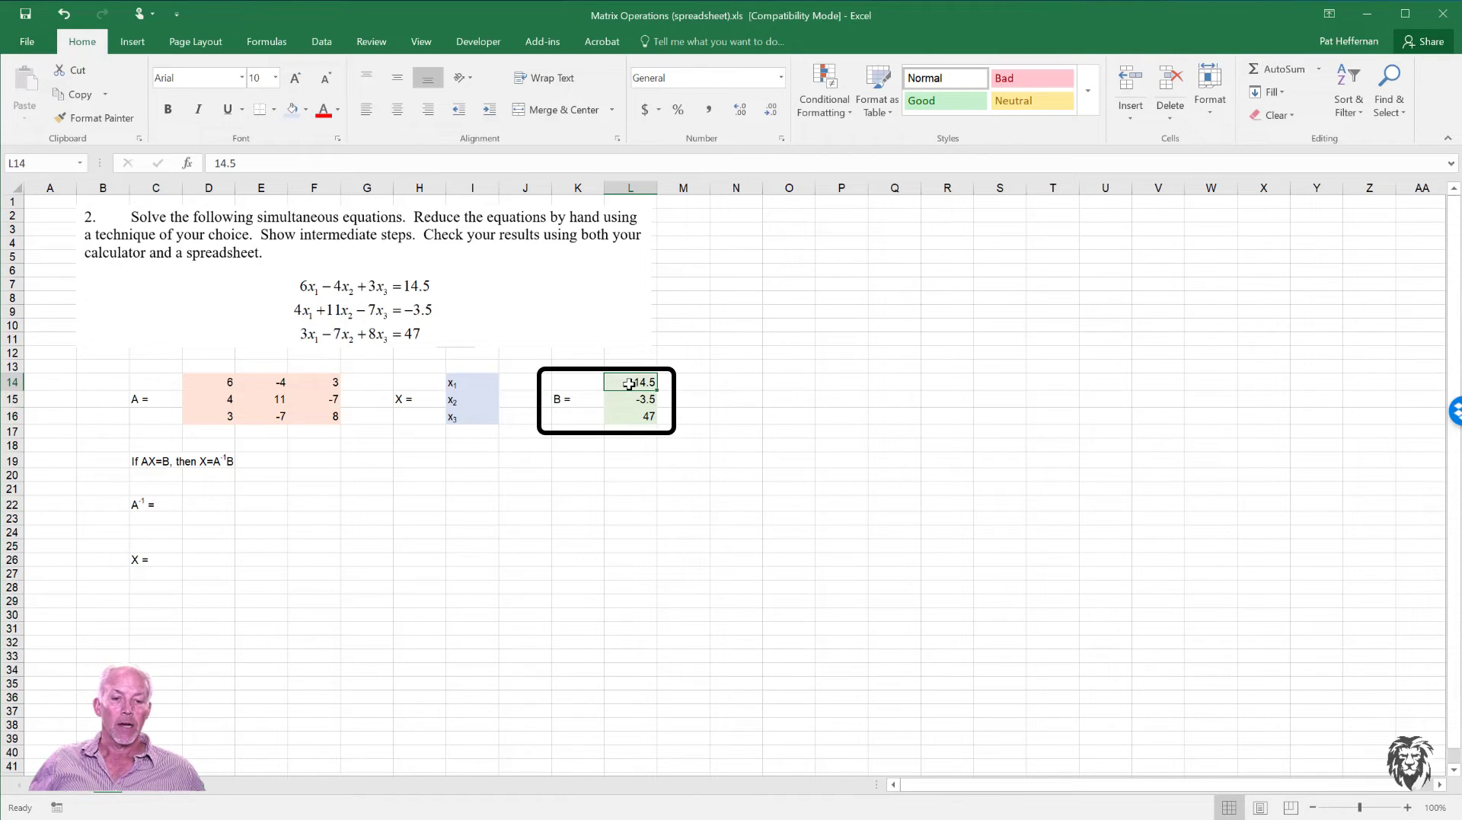
left_click_drag(628, 384, 629, 415)
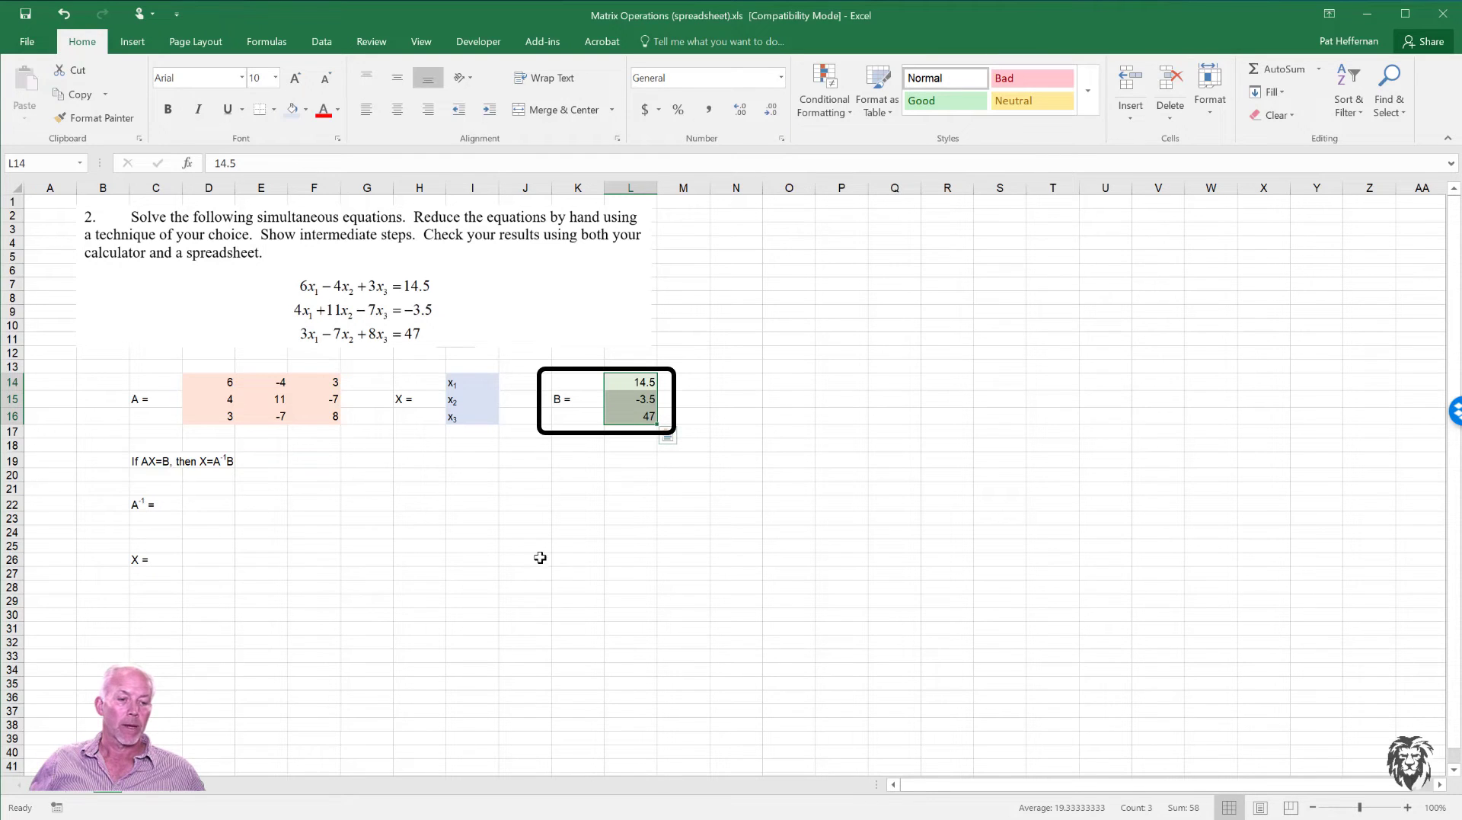
left_click(280, 552)
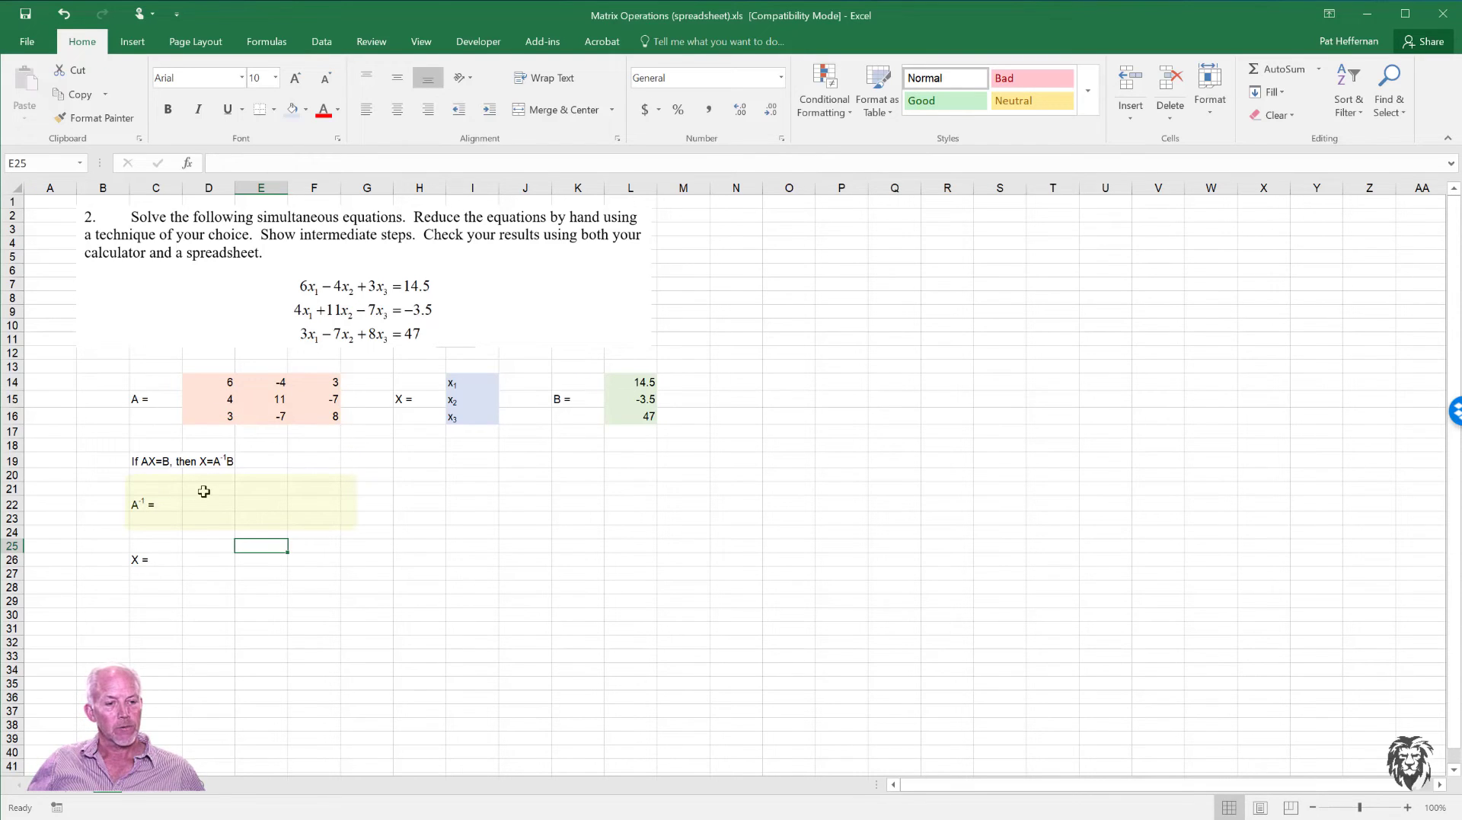
Fill A⁻¹ with MINVERSE of the equation matrix A, starting 0.148289, 0.041825, -0.01901
left_click_drag(204, 486, 299, 520)
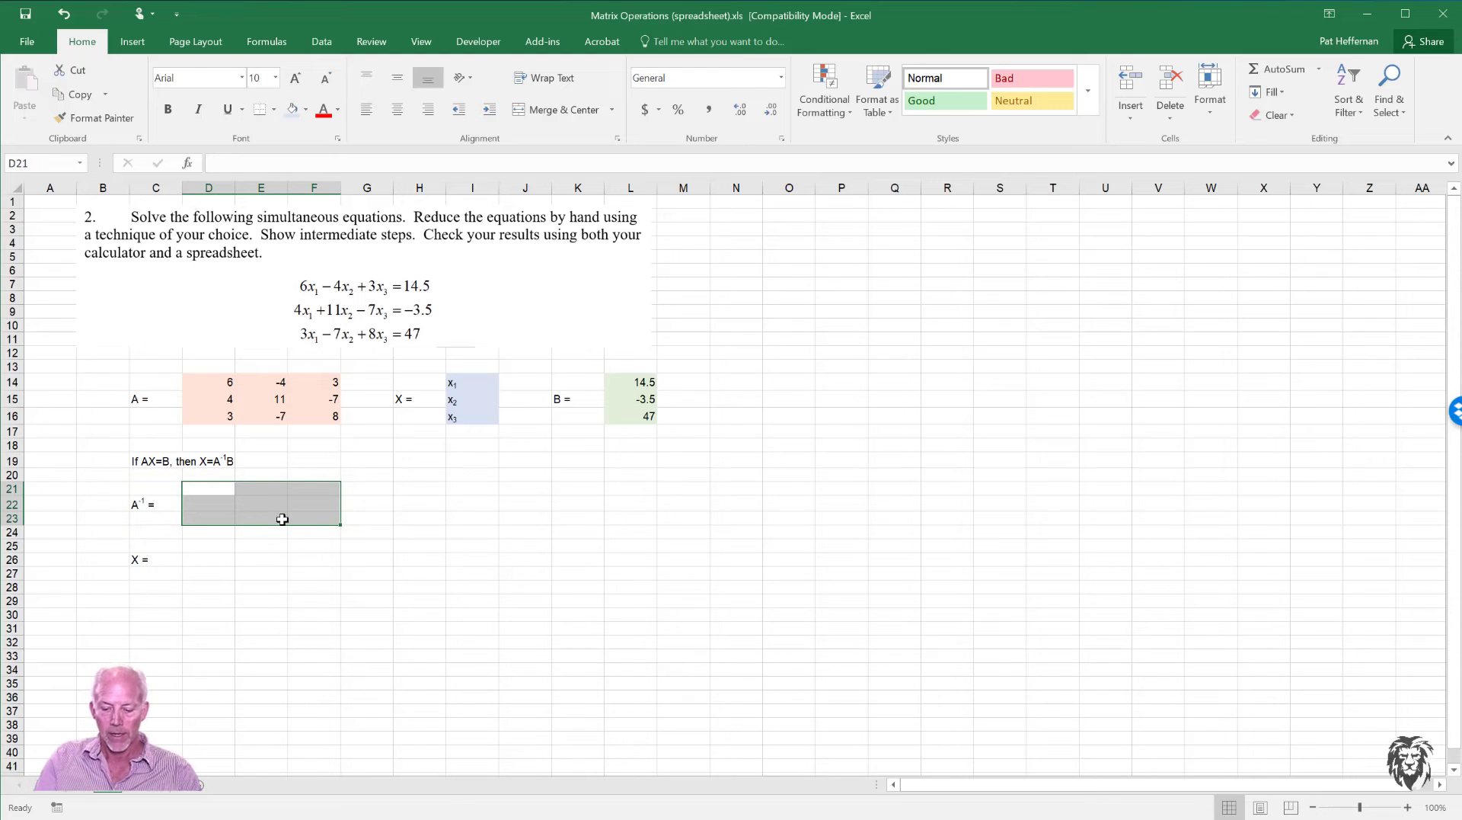
type("=inver")
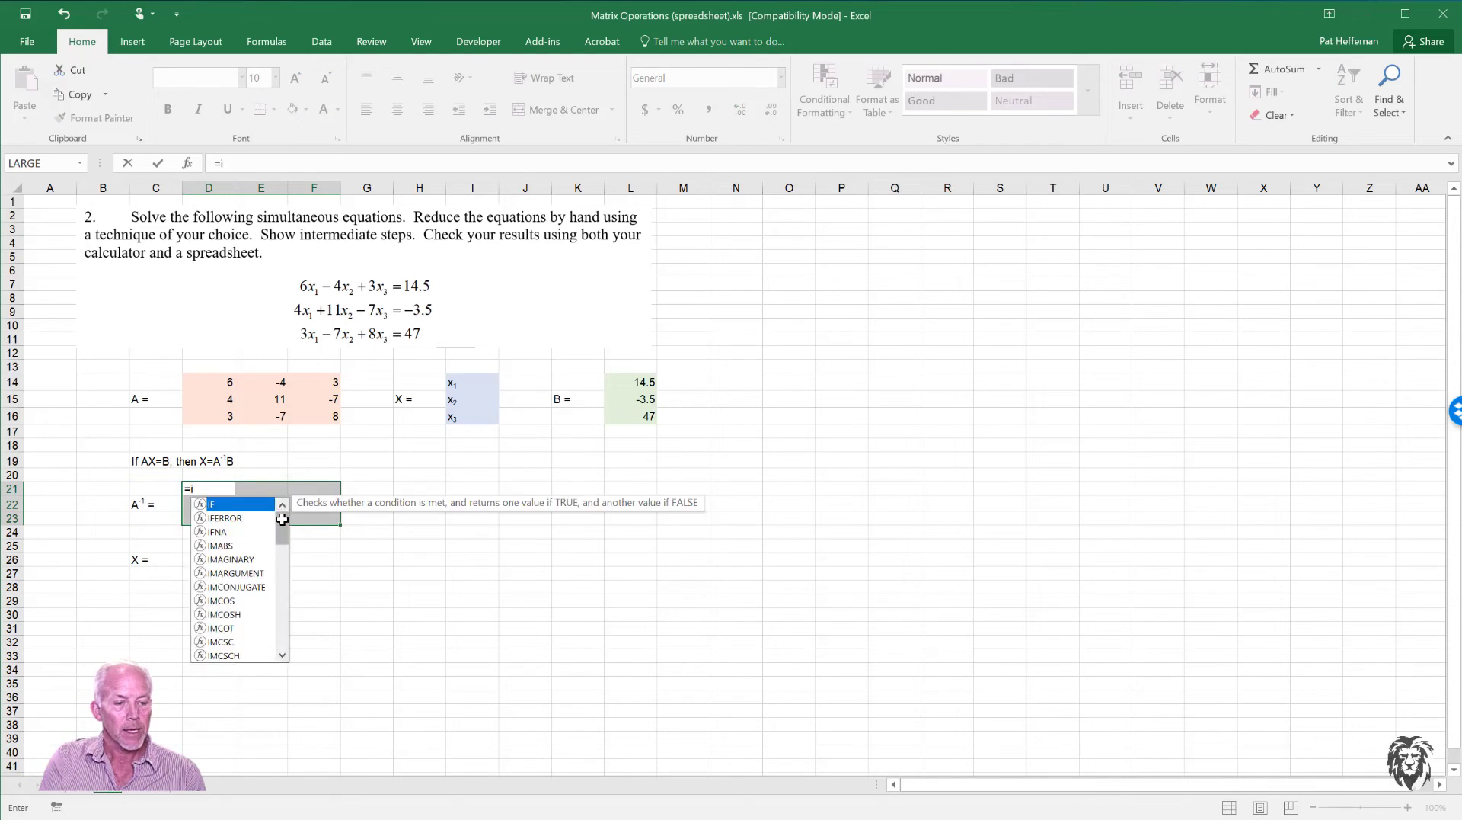
type("se")
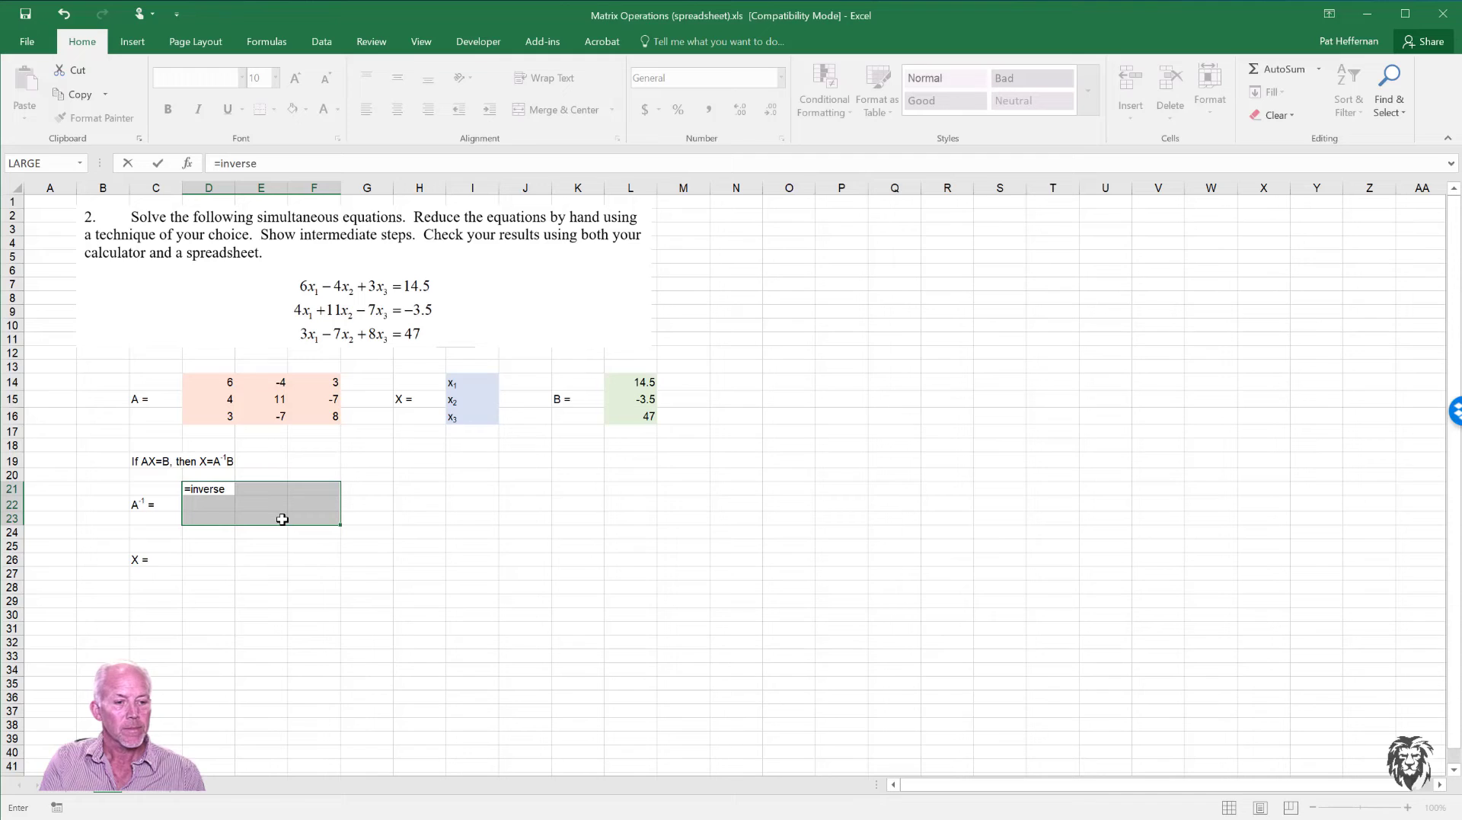
key("BackSpace")
key("BackSpace")
key("BackSpace")
type("mi")
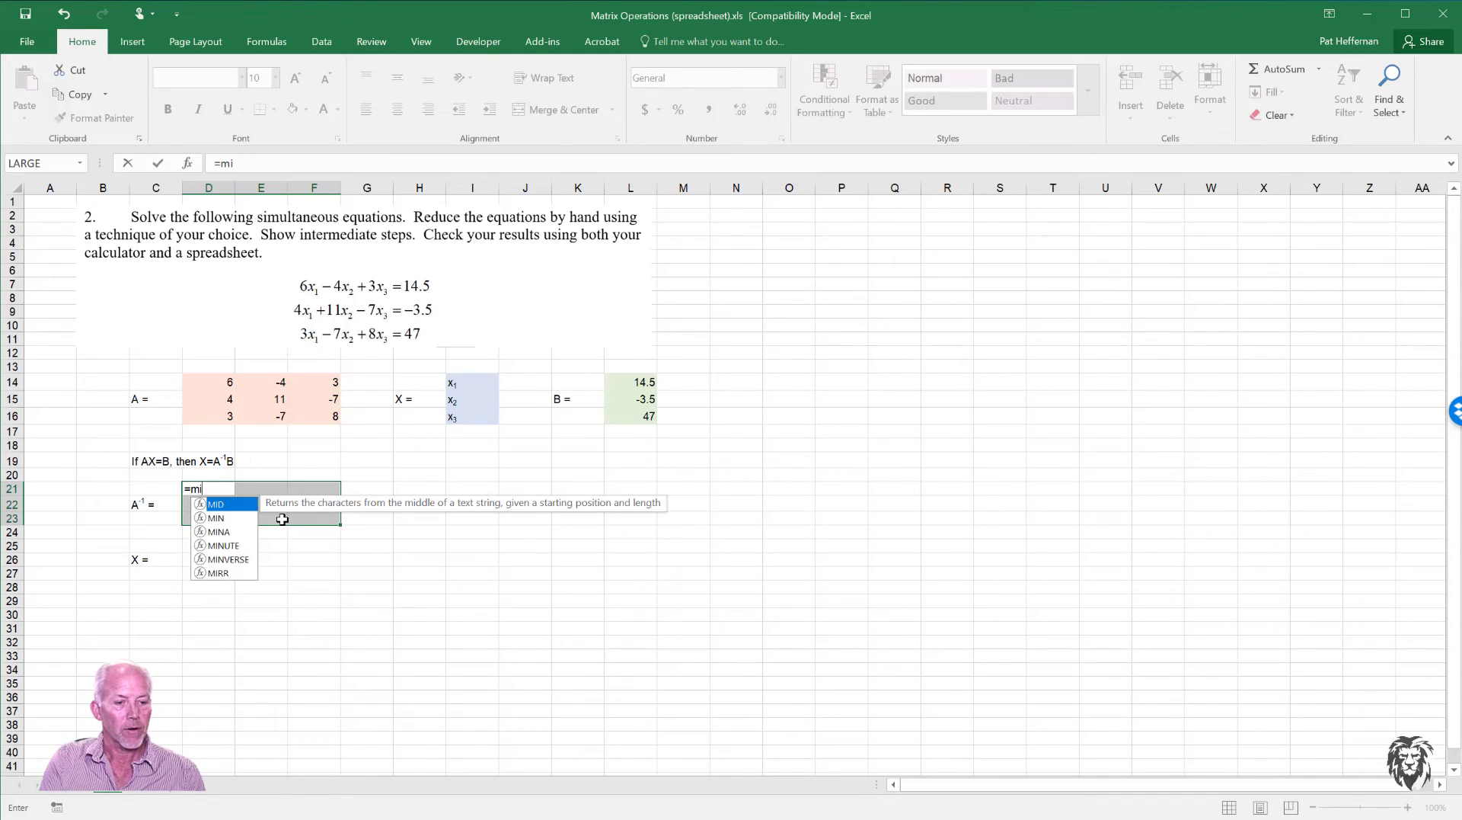
type("nv")
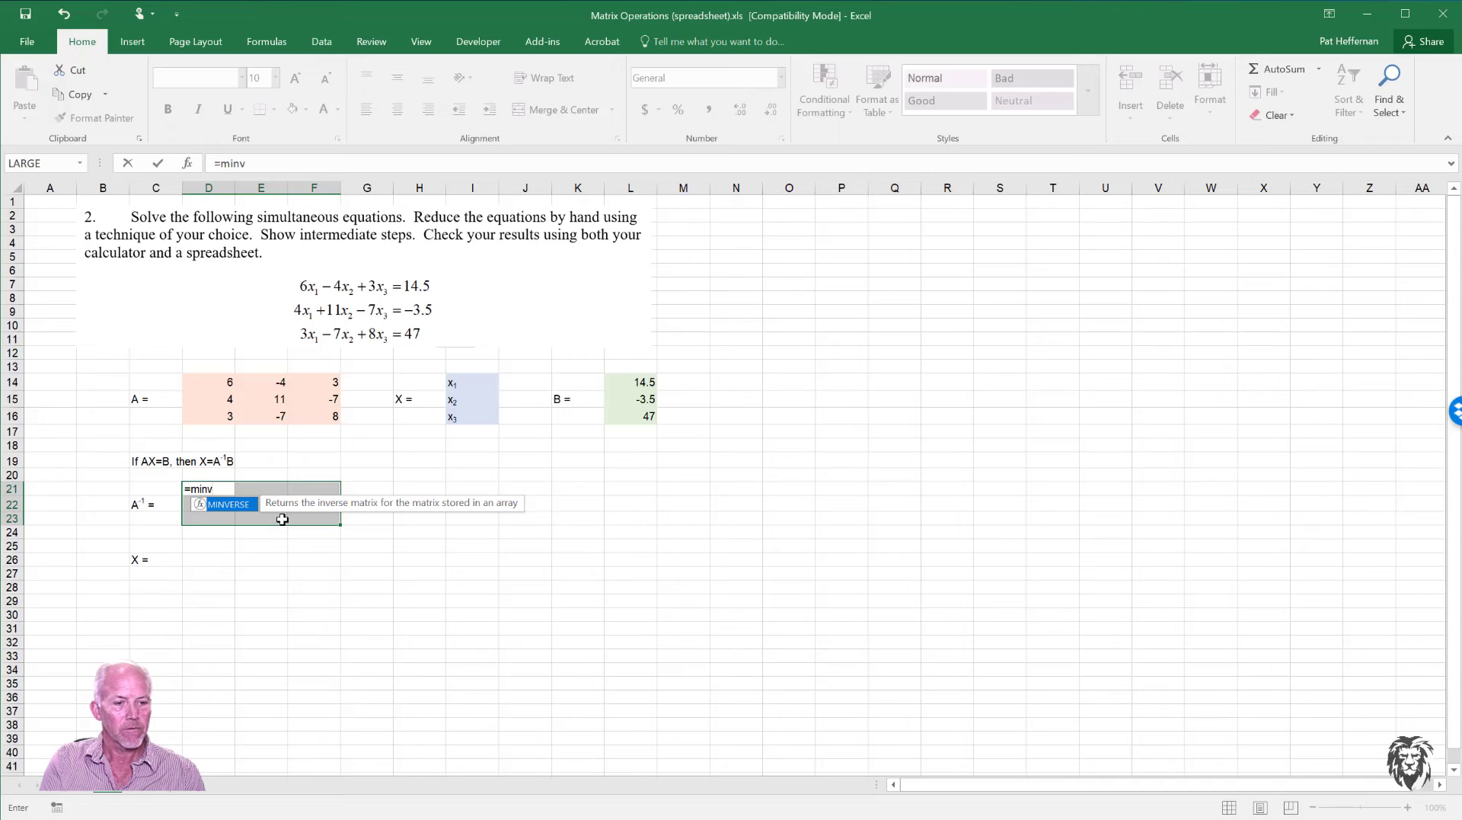
type("erse(")
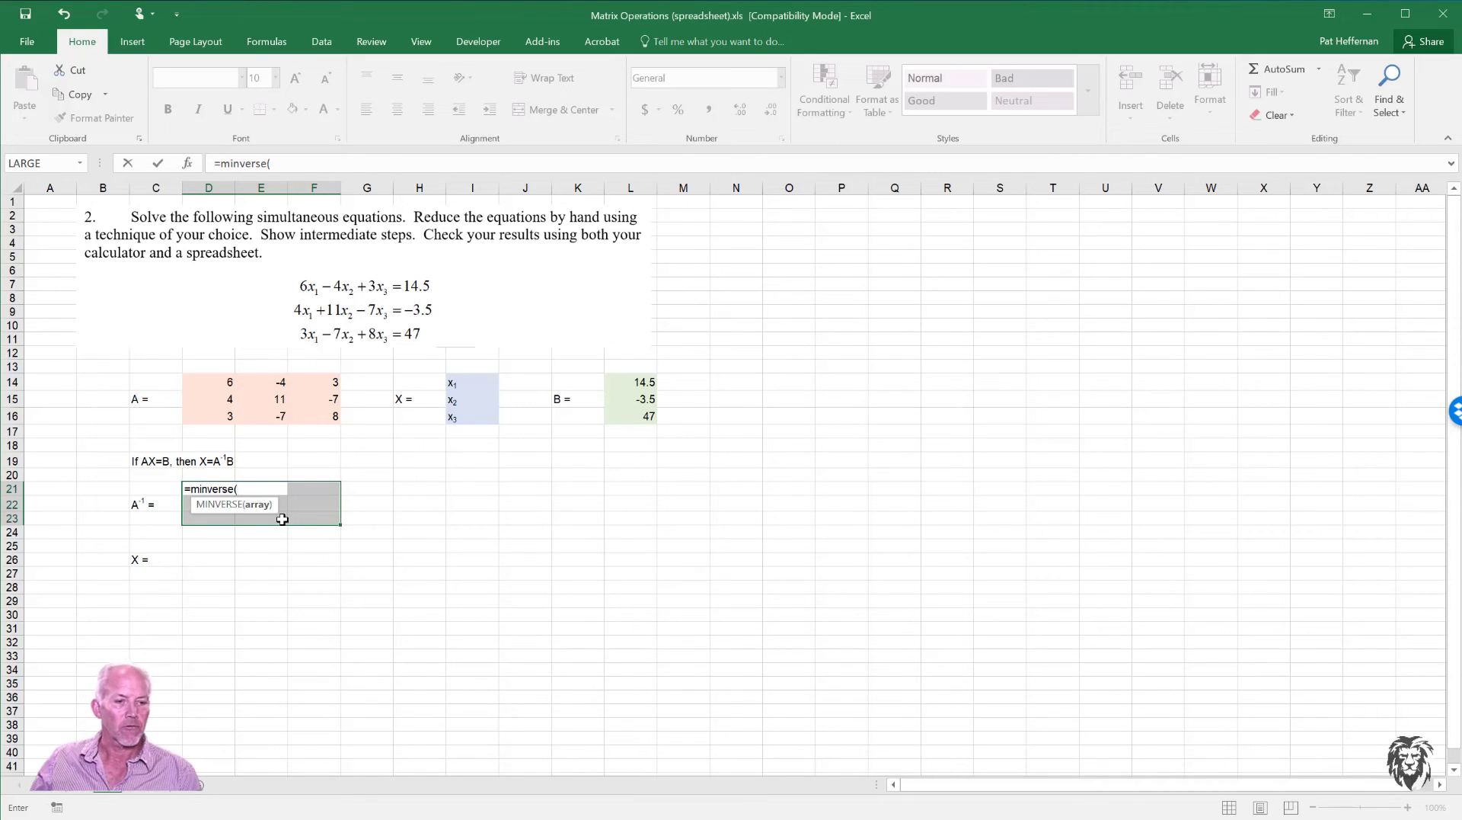
left_click_drag(208, 382, 306, 412)
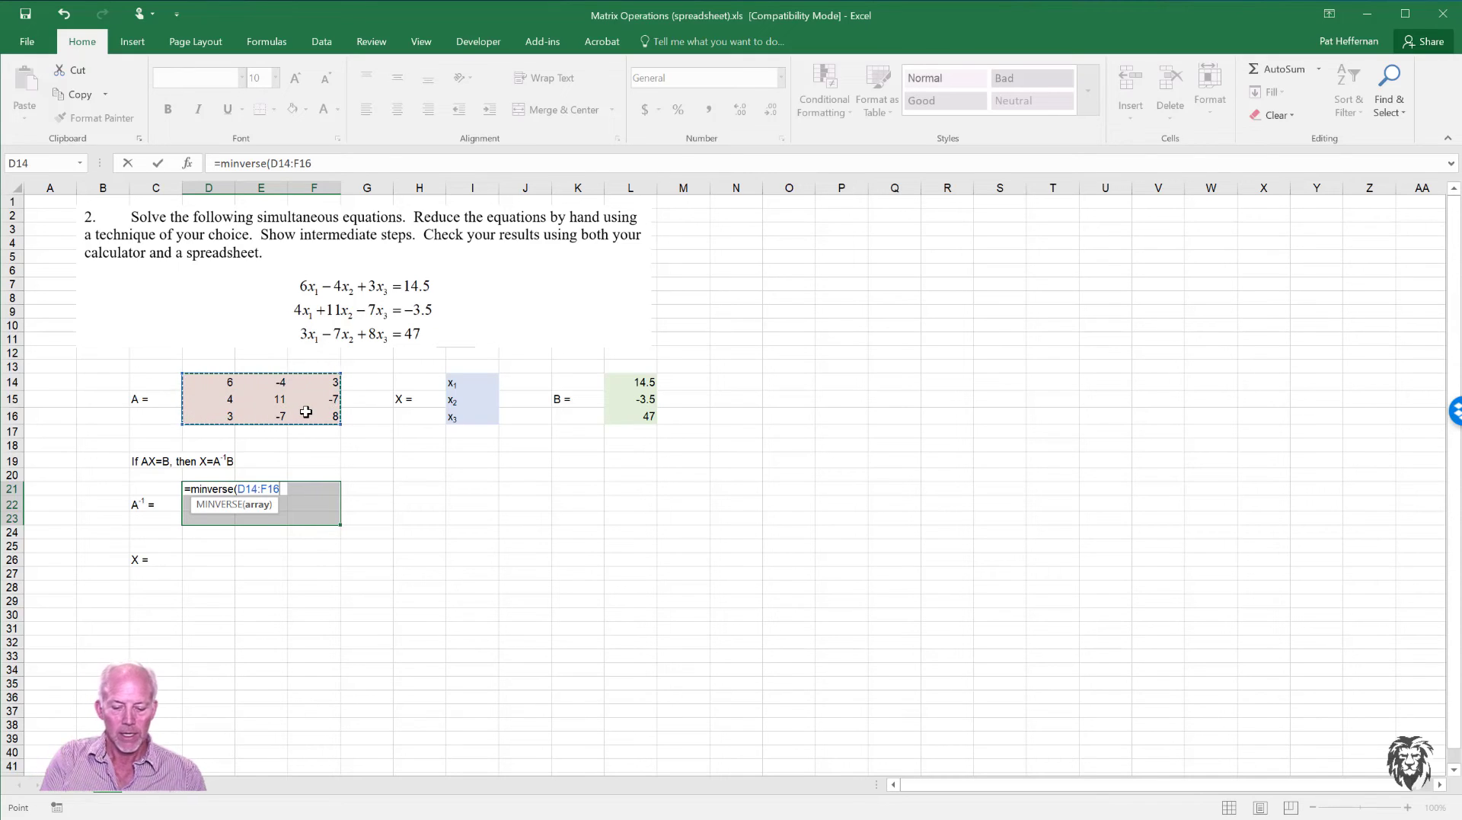
type(")")
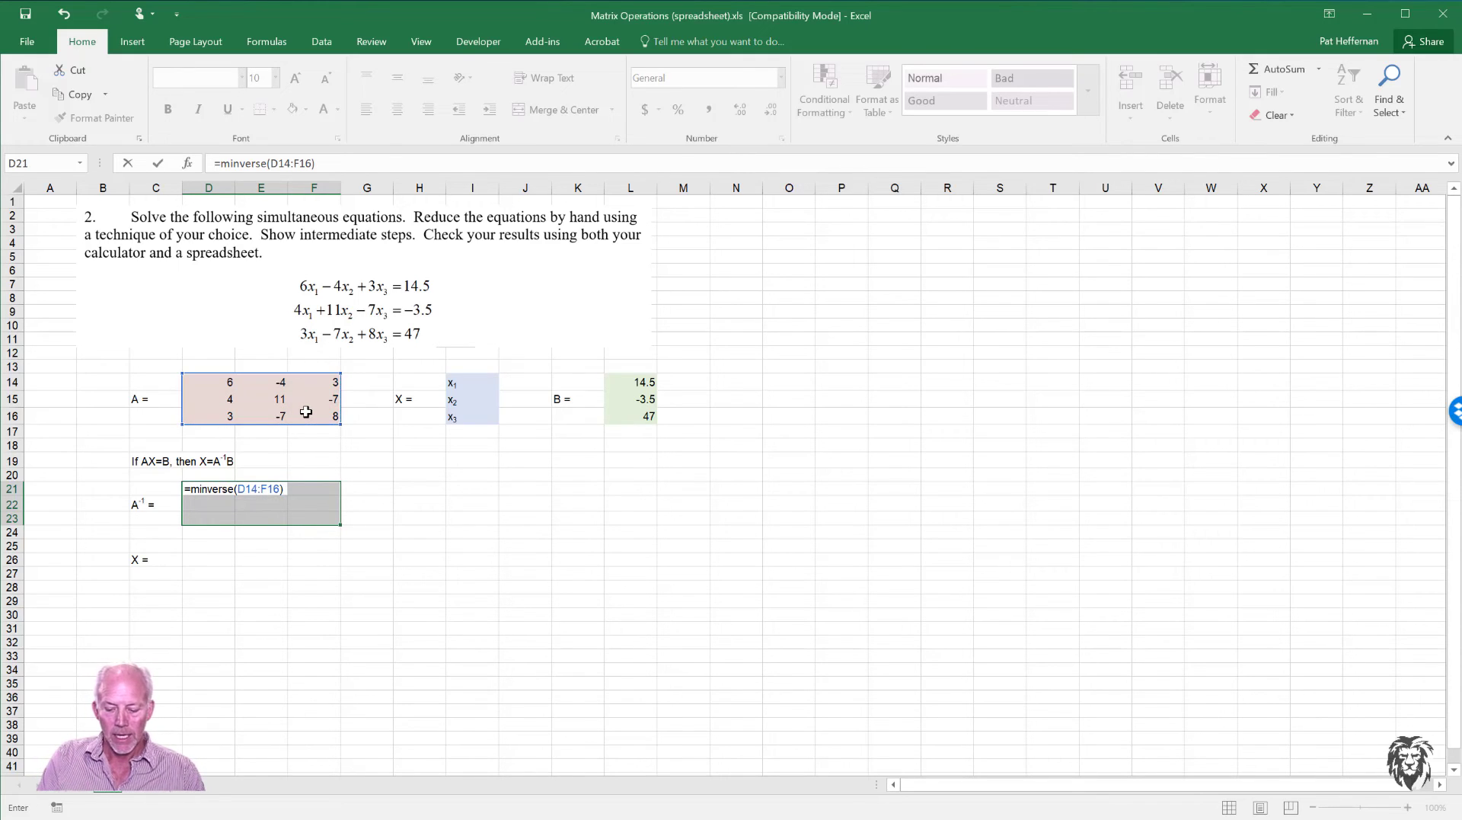
key("ctrl+shift+Return")
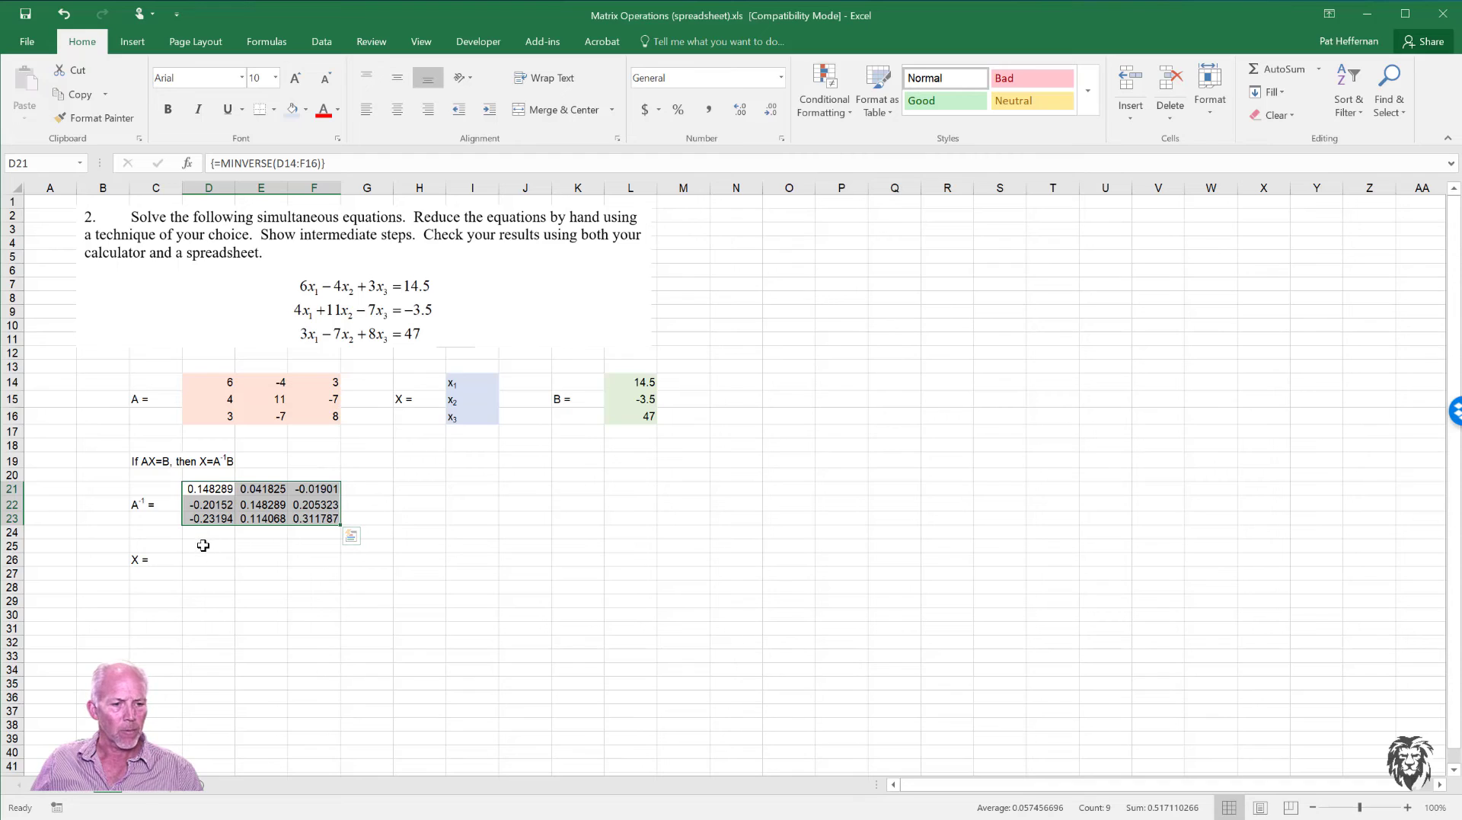
left_click_drag(204, 545, 207, 570)
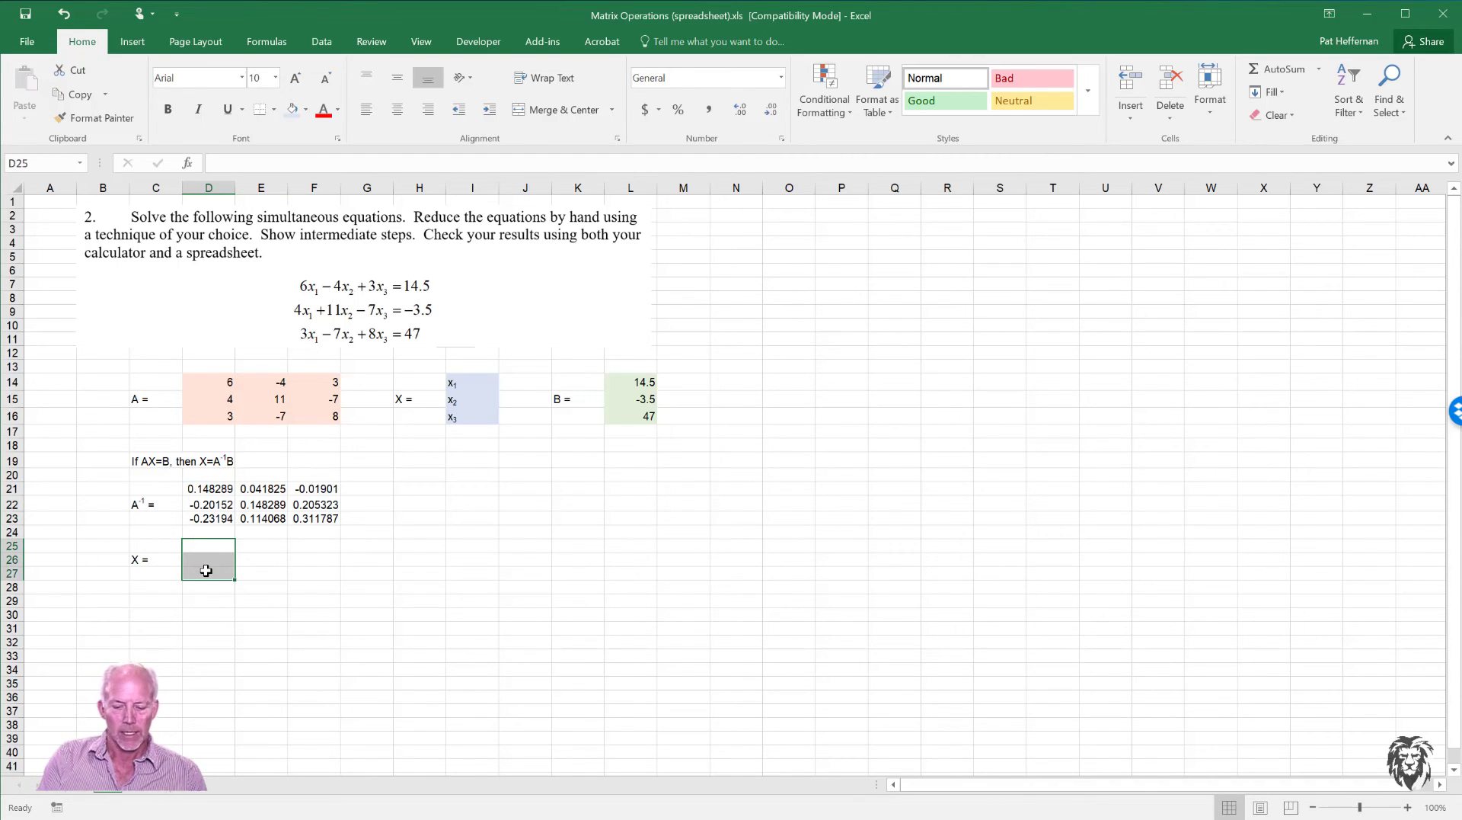
type("=mmu")
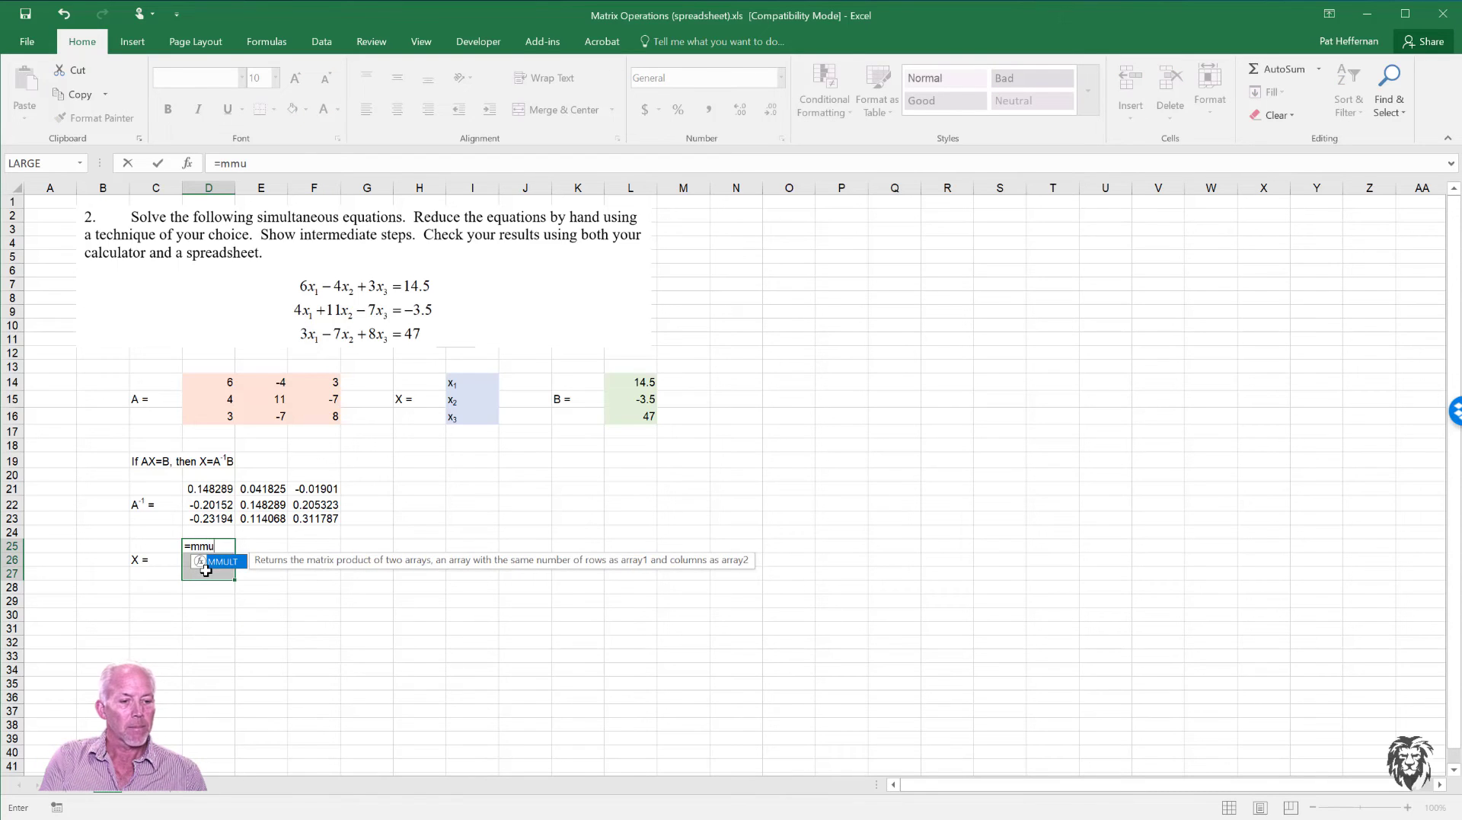
type("lt(")
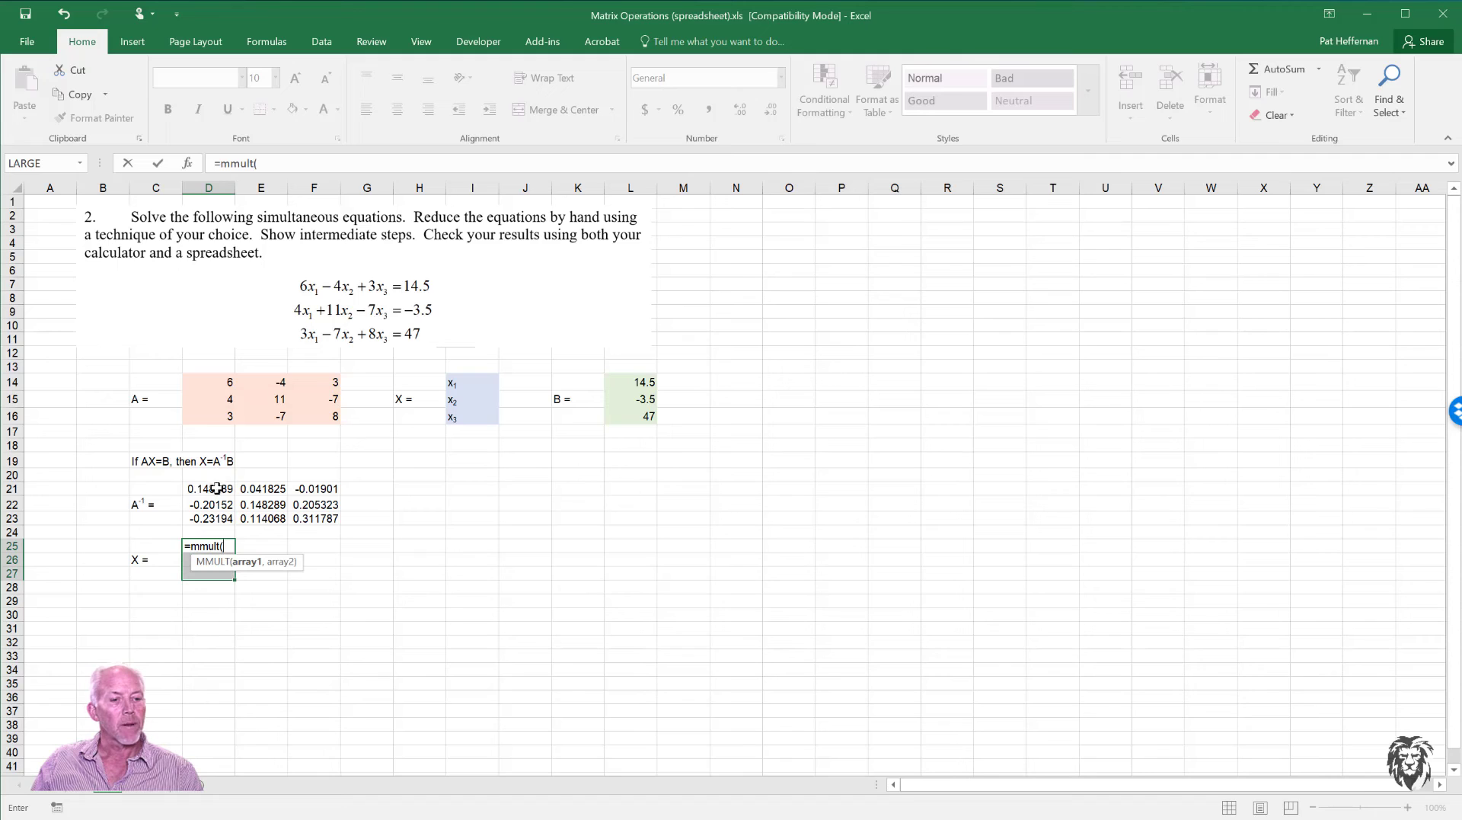
Solve X as MMULT of A⁻¹ and column B: 1.110266, 6.209125, 10.89163
left_click_drag(211, 488, 308, 521)
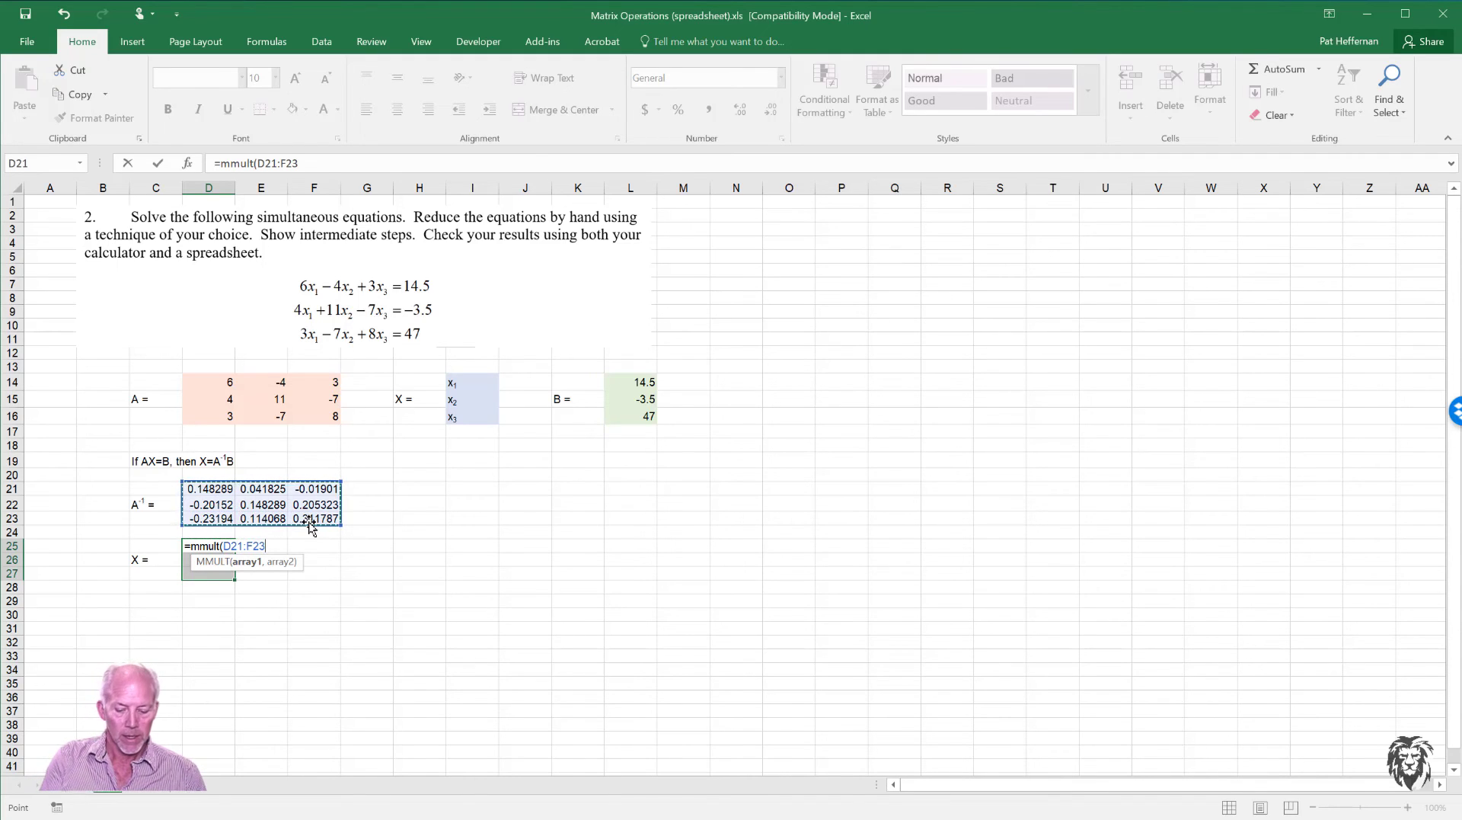
type(",,")
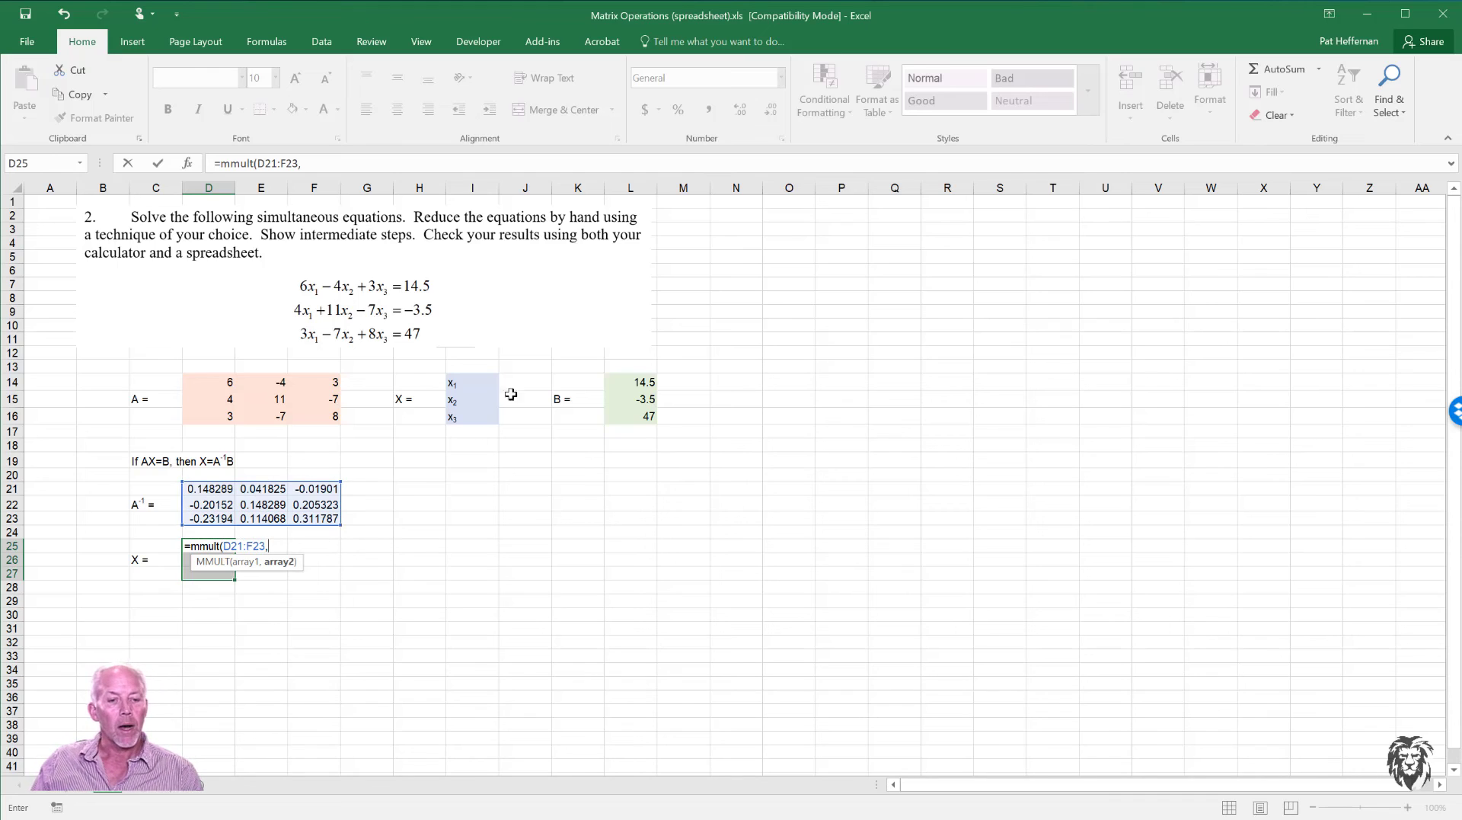
left_click_drag(636, 382, 631, 415)
type(")")
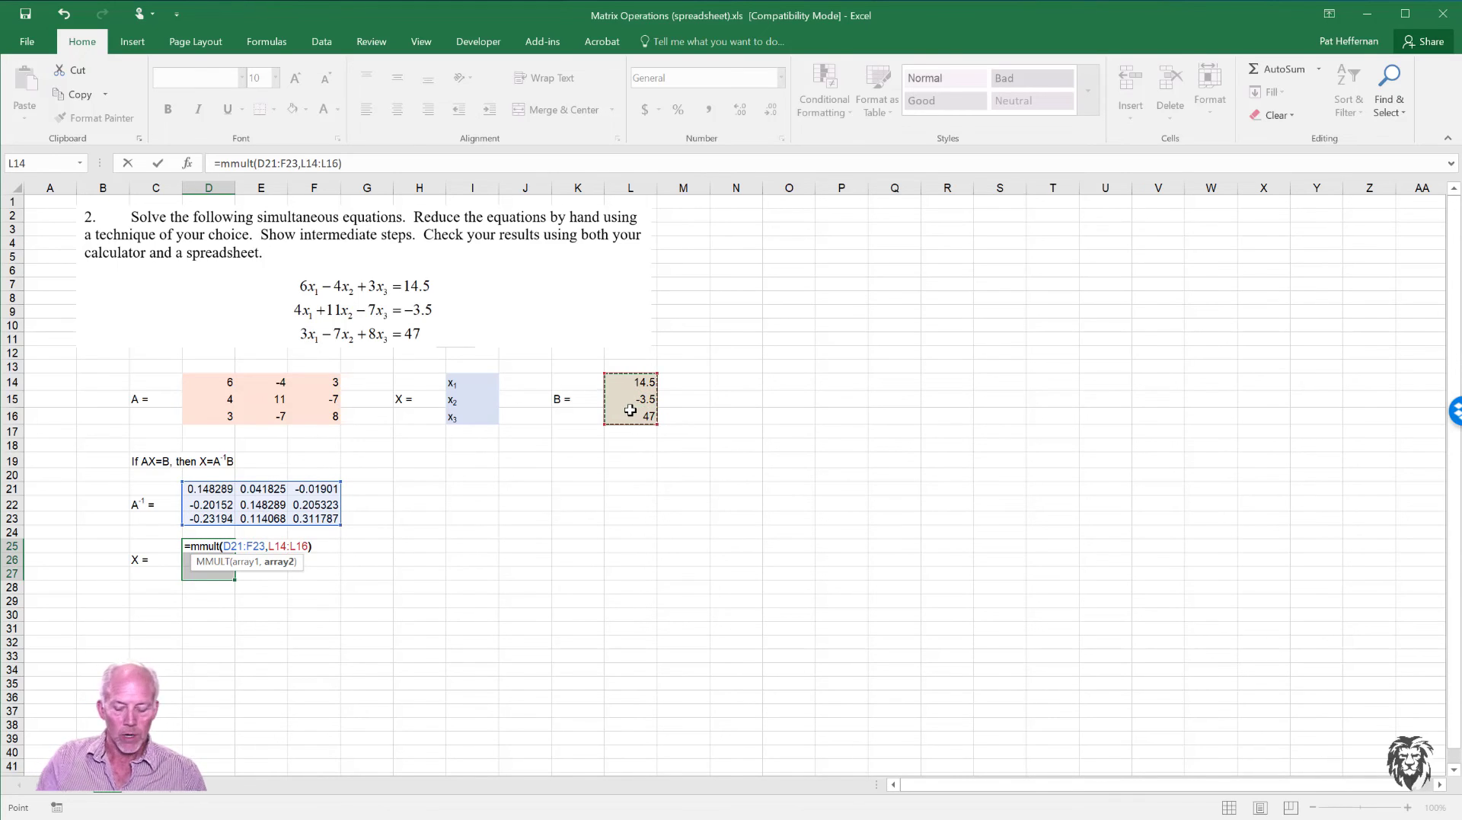
type(")")
key("ctrl+shift+Return")
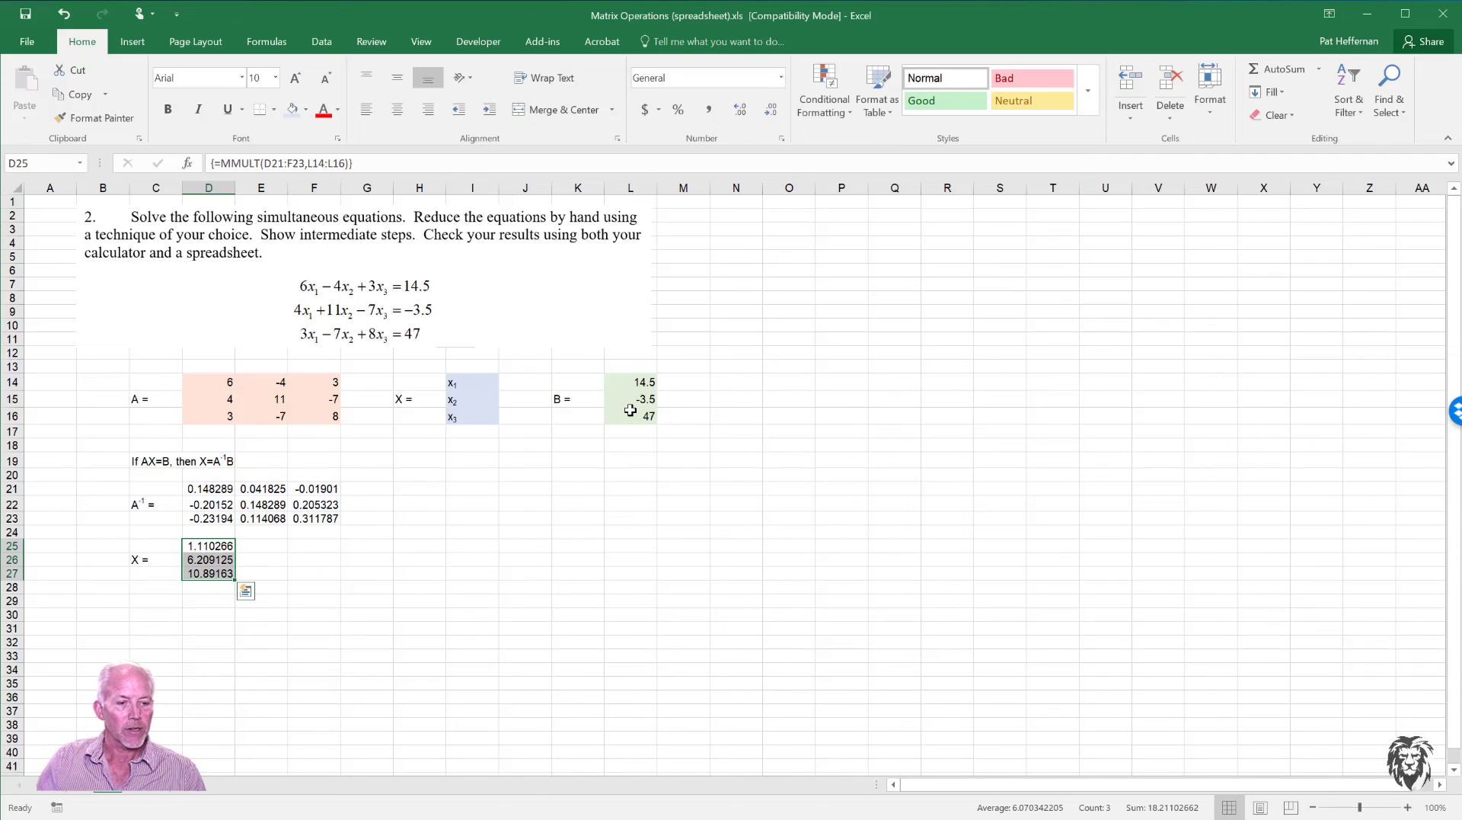